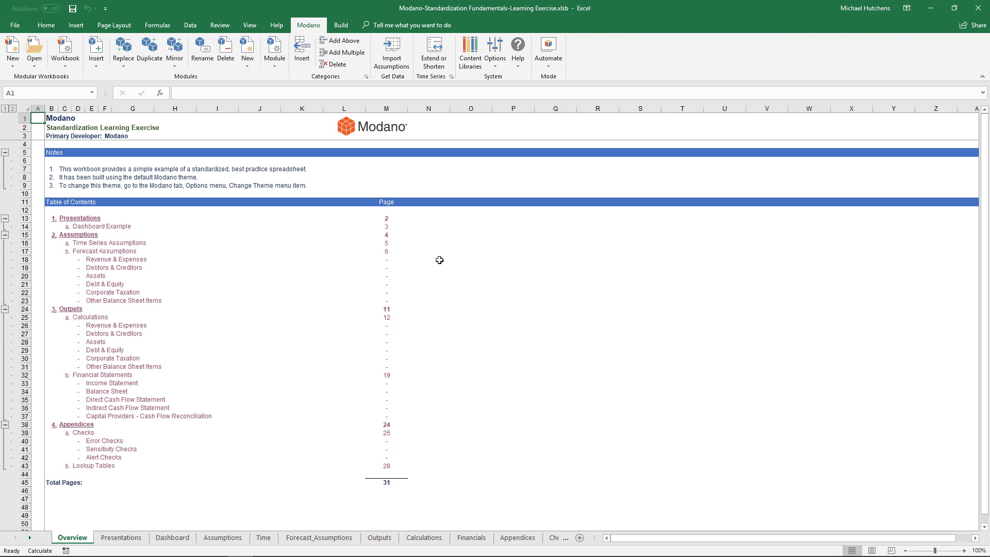
Switch the Modano mode from Automate to Standardize & Review.
{"action": "left_click", "coordinate": [543, 60]}
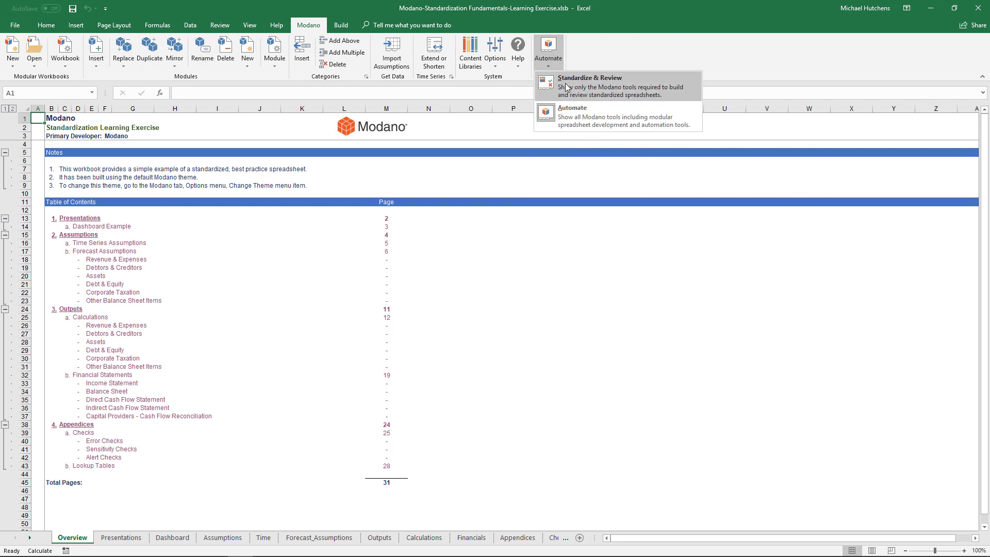
{"action": "left_click", "coordinate": [566, 87]}
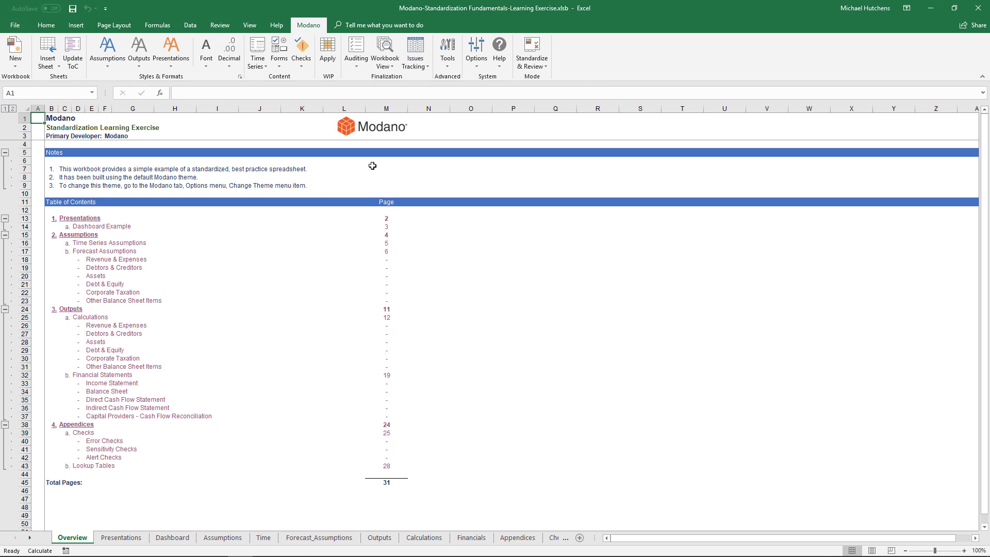
Review the Modano options for theme, styles and number formats, including the assumptions sheet preview, without changing anything.
{"action": "left_click", "coordinate": [481, 54]}
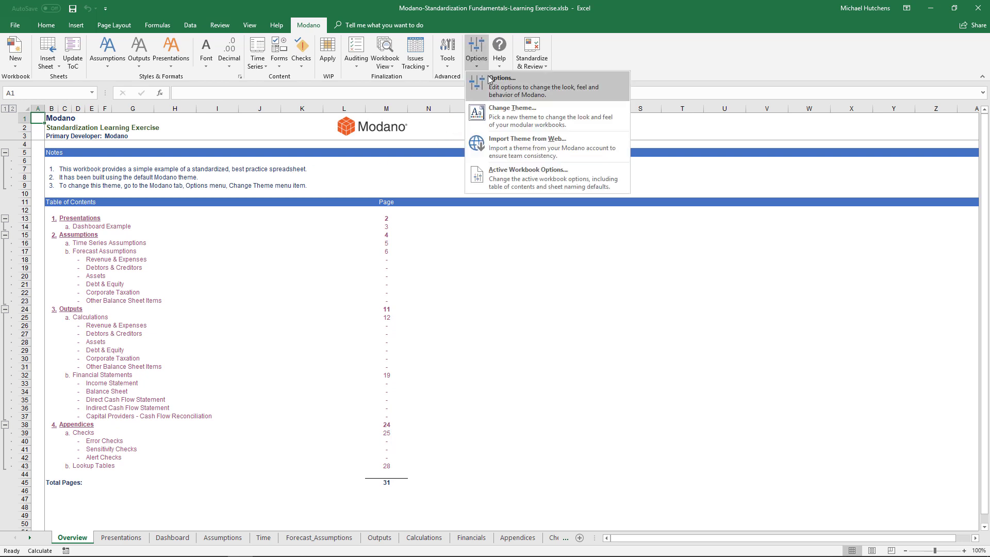
{"action": "left_click", "coordinate": [492, 78]}
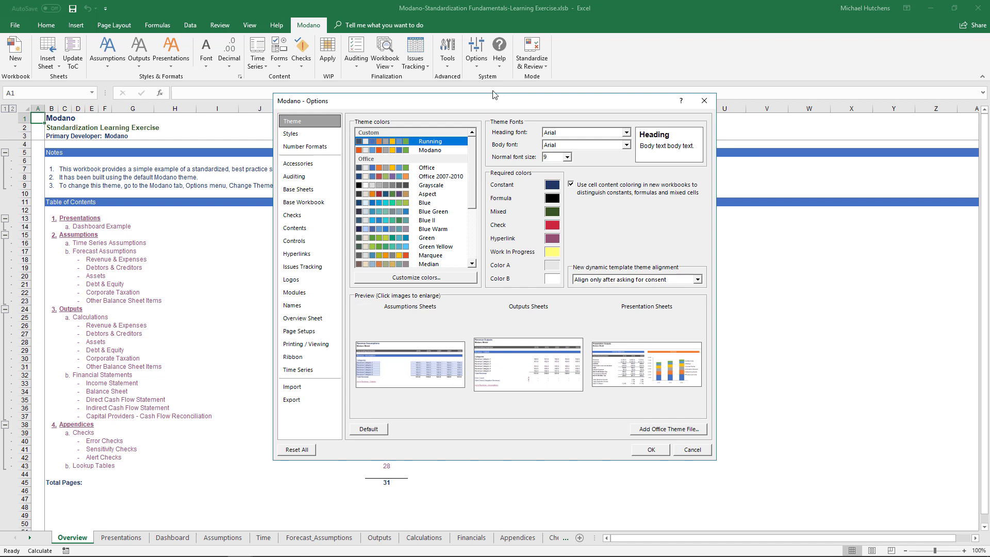
{"action": "left_click", "coordinate": [385, 374]}
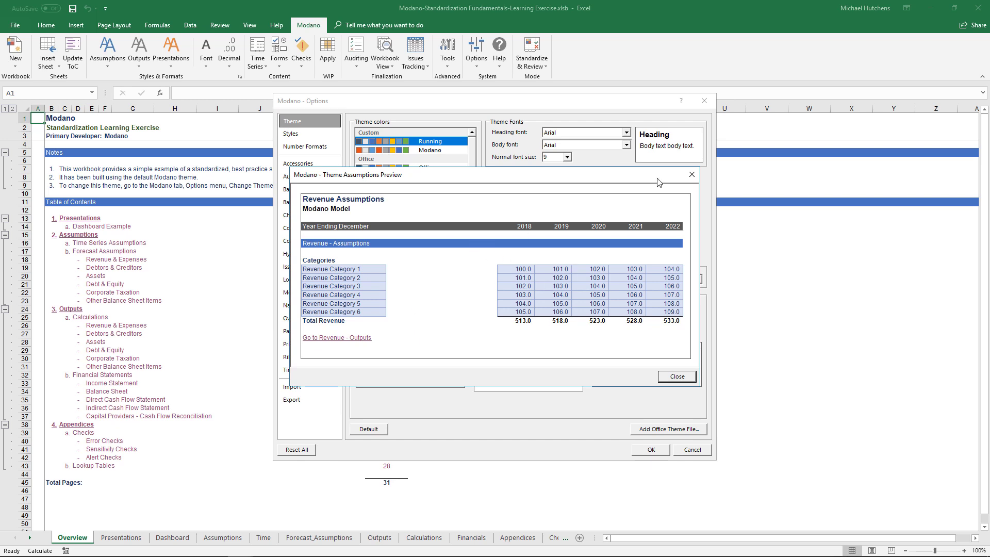
{"action": "left_click", "coordinate": [692, 175]}
{"action": "left_click", "coordinate": [290, 135]}
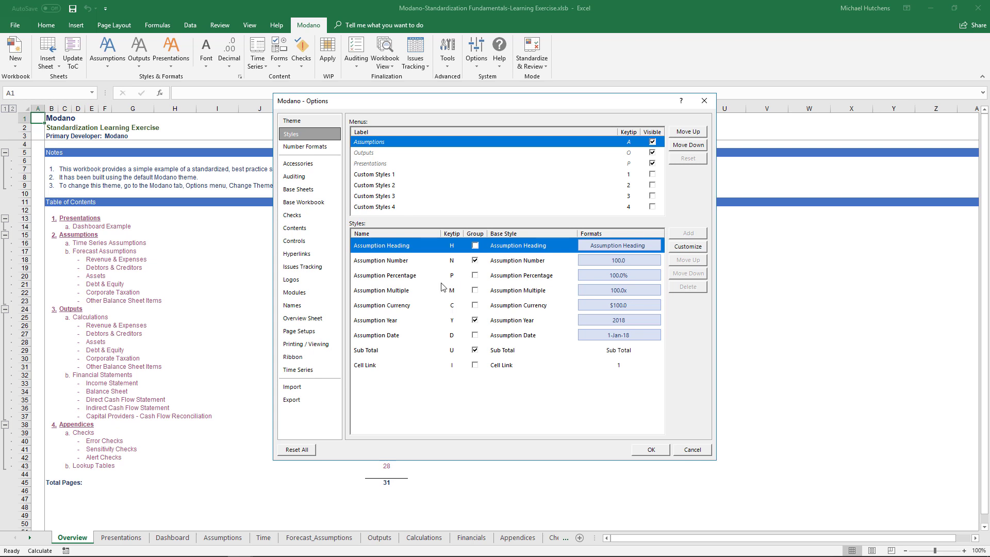
{"action": "left_click", "coordinate": [312, 149]}
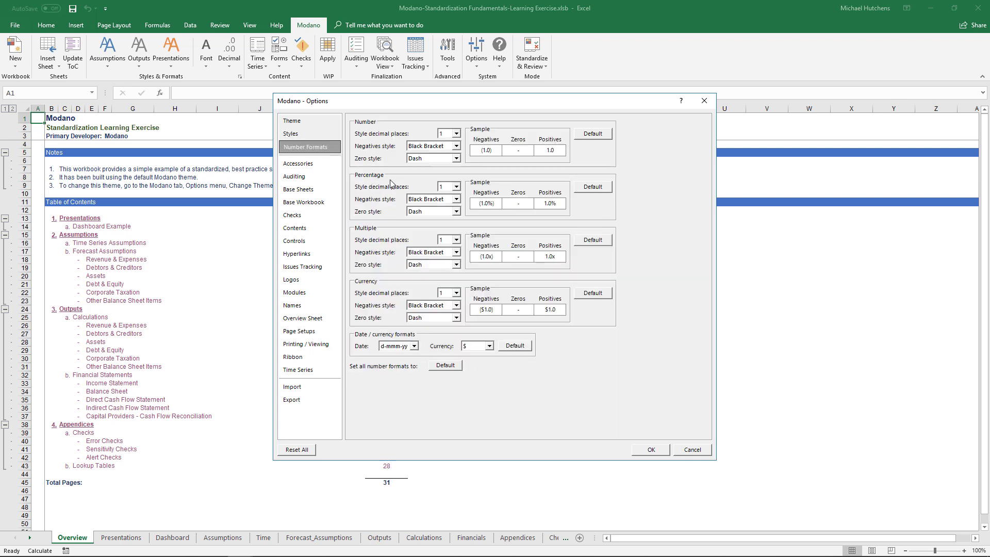
{"action": "left_click", "coordinate": [692, 450]}
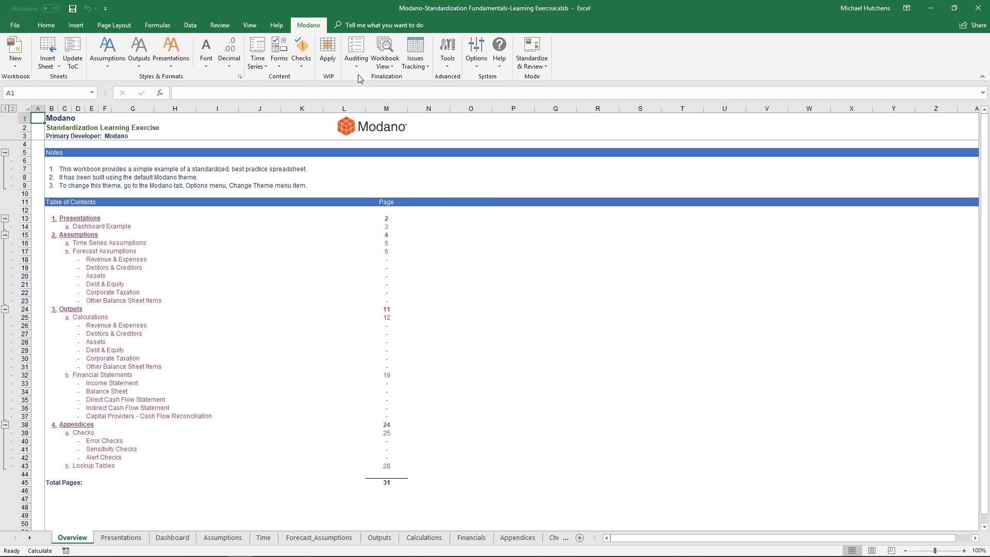
Create a new blank standardized workbook without printed page numbers in its table of contents.
{"action": "left_click", "coordinate": [8, 66]}
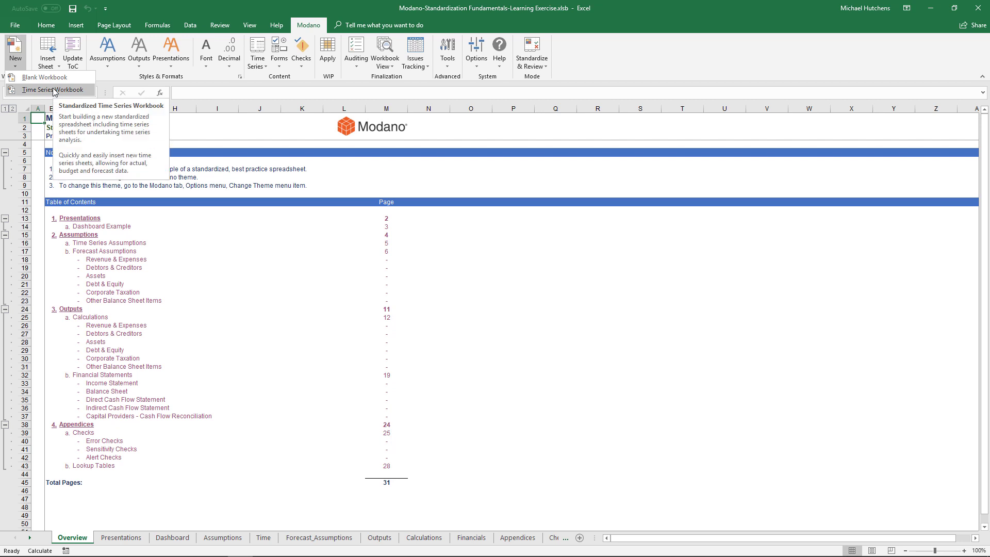
{"action": "left_click", "coordinate": [51, 78]}
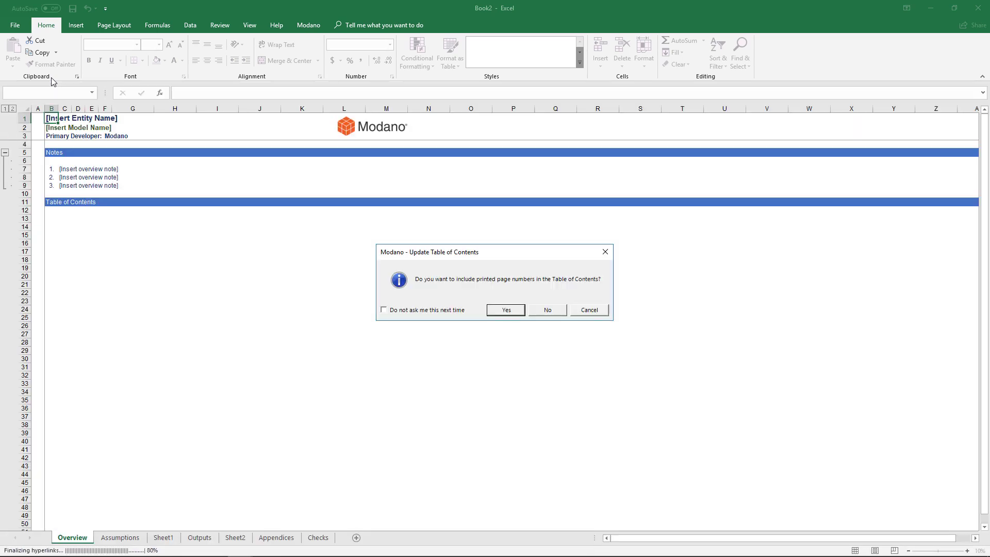
{"action": "left_click", "coordinate": [544, 311]}
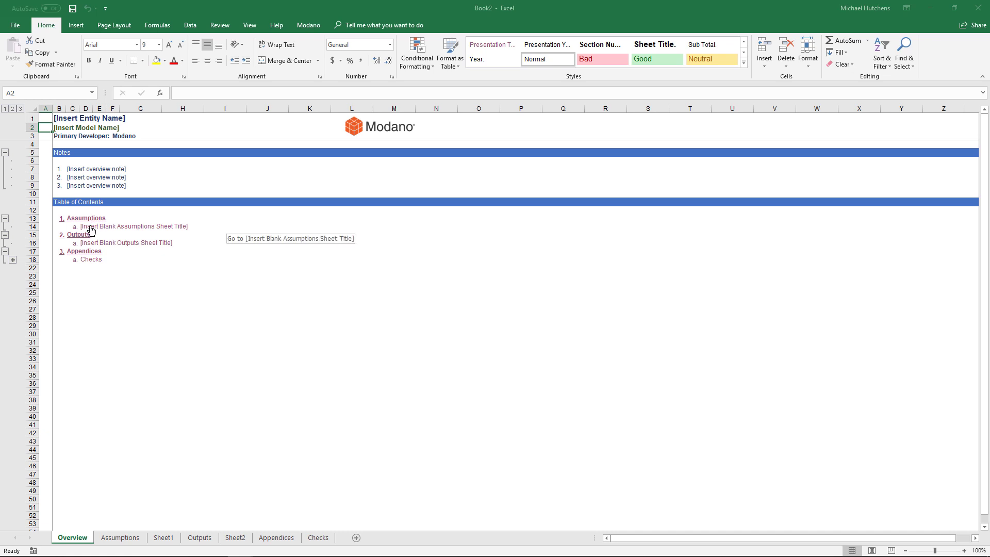
Insert a blank assumptions sheet named Revenue after Sheet1, omitting page numbers from the table of contents, and title it Revenue.
{"action": "left_click", "coordinate": [90, 228]}
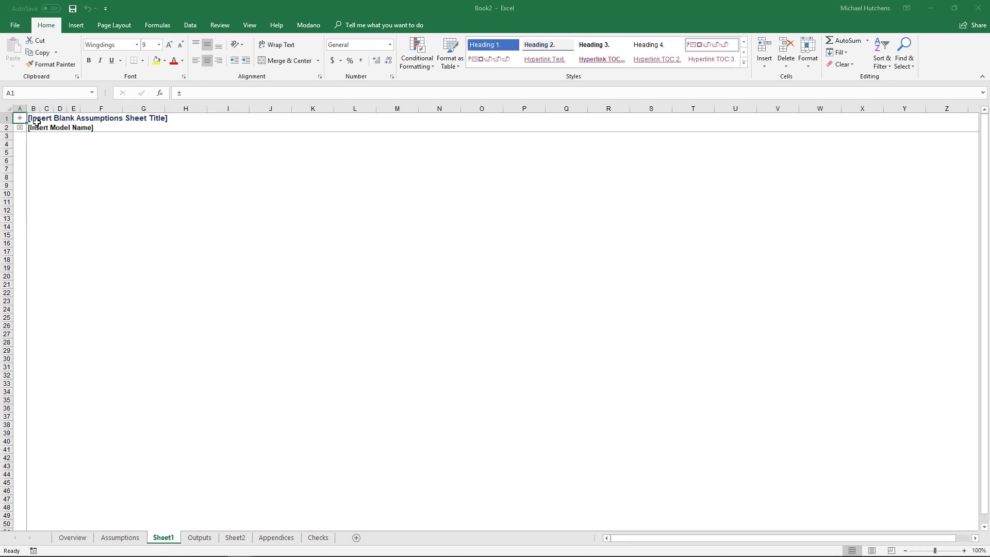
{"action": "left_click", "coordinate": [311, 25]}
{"action": "left_click", "coordinate": [49, 57]}
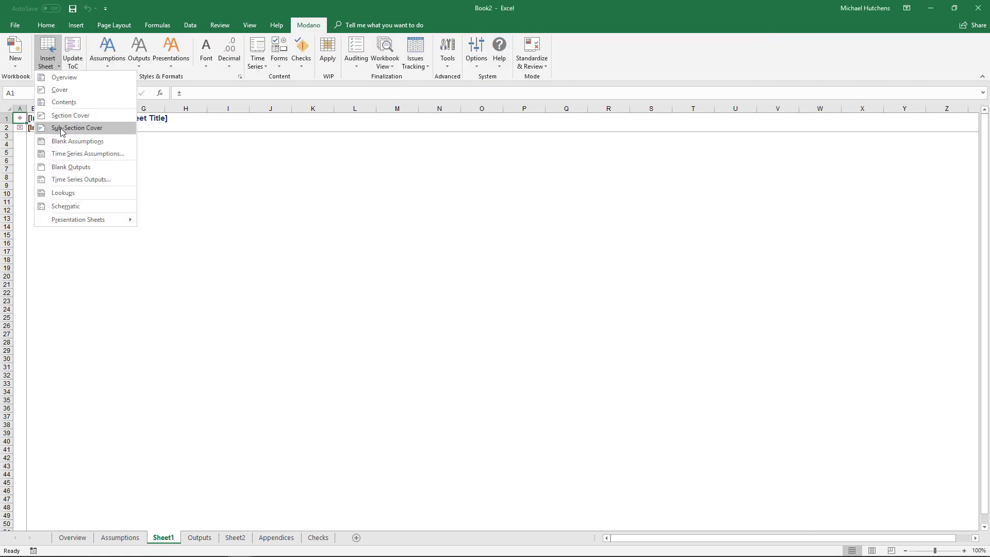
{"action": "left_click", "coordinate": [66, 147]}
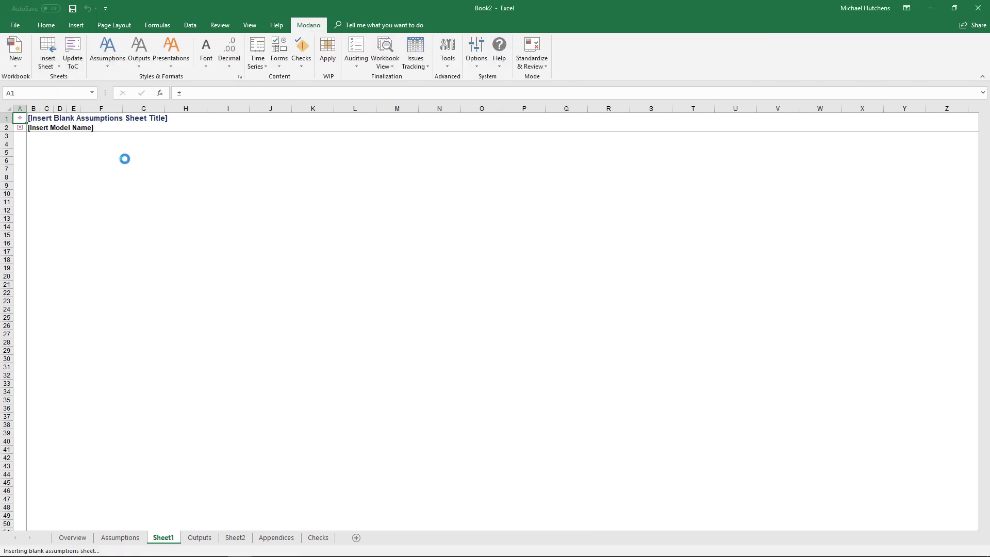
{"action": "type", "text": "Revenue"}
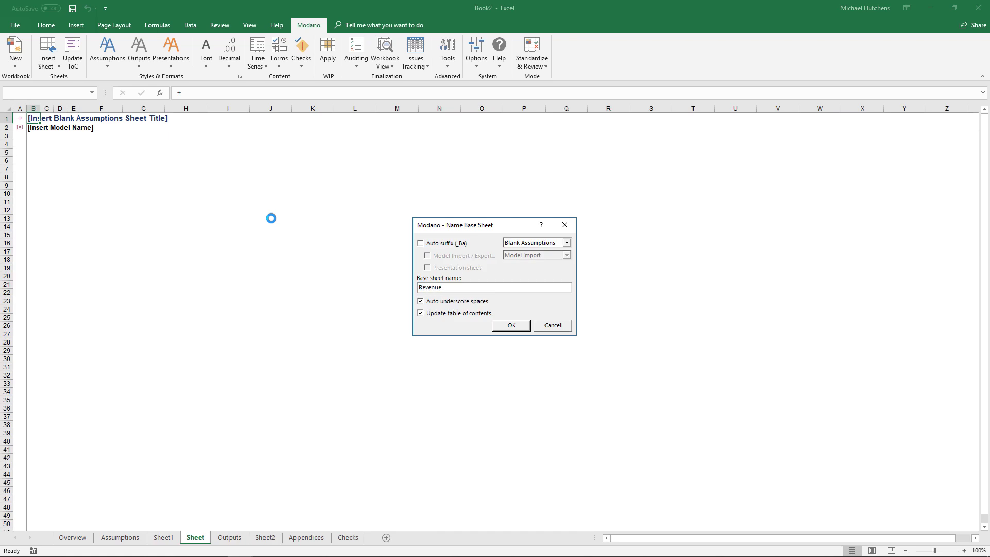
{"action": "key", "text": "Return"}
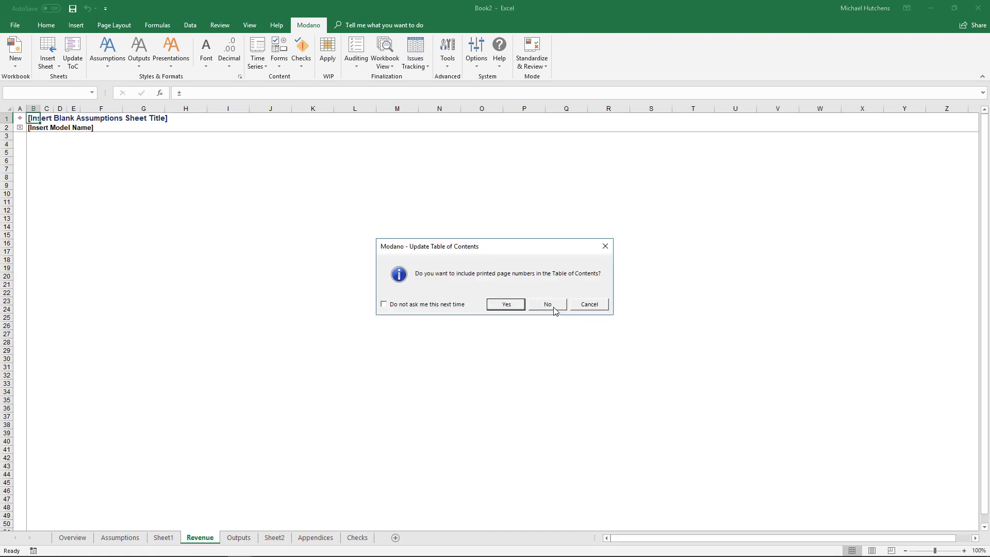
{"action": "left_click", "coordinate": [551, 305]}
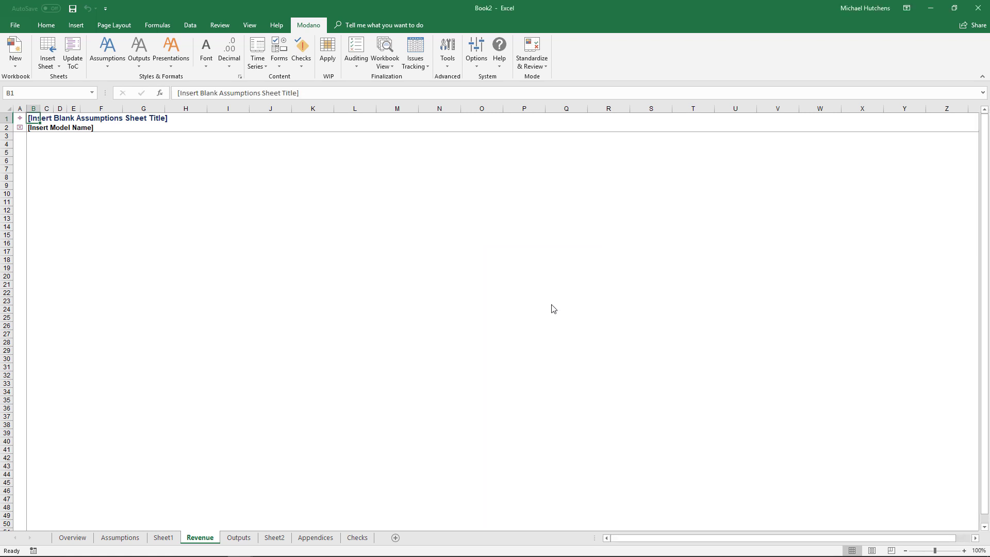
{"action": "type", "text": "Reveneu"}
{"action": "key", "text": "Return"}
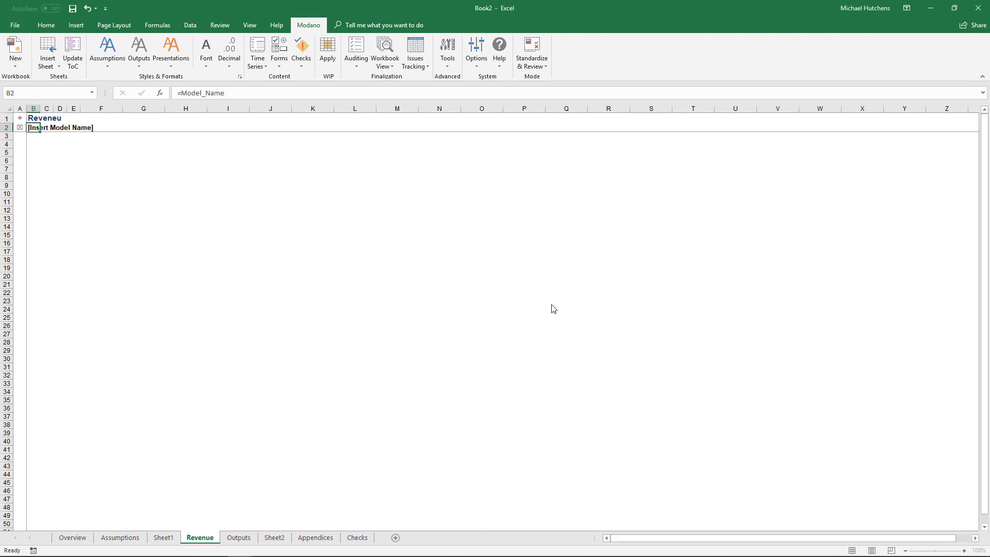
Return to the Overview sheet and update the table of contents to include printed page numbers.
{"action": "left_click", "coordinate": [20, 122]}
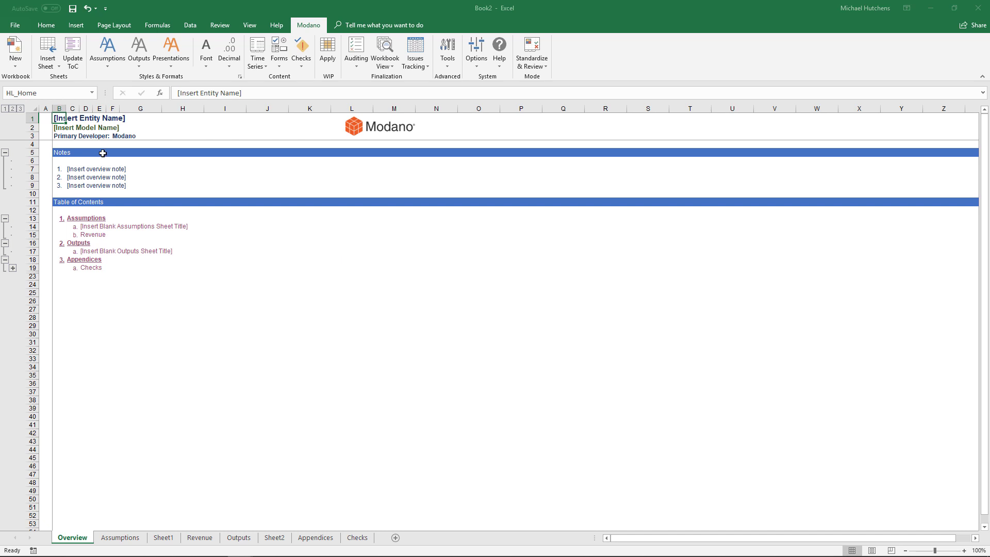
{"action": "left_click", "coordinate": [71, 57]}
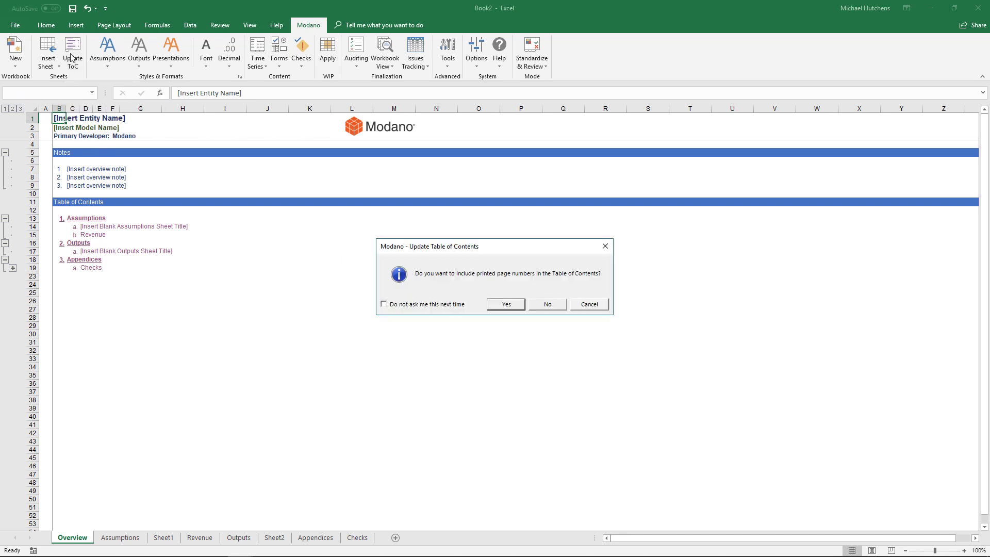
{"action": "left_click", "coordinate": [506, 305]}
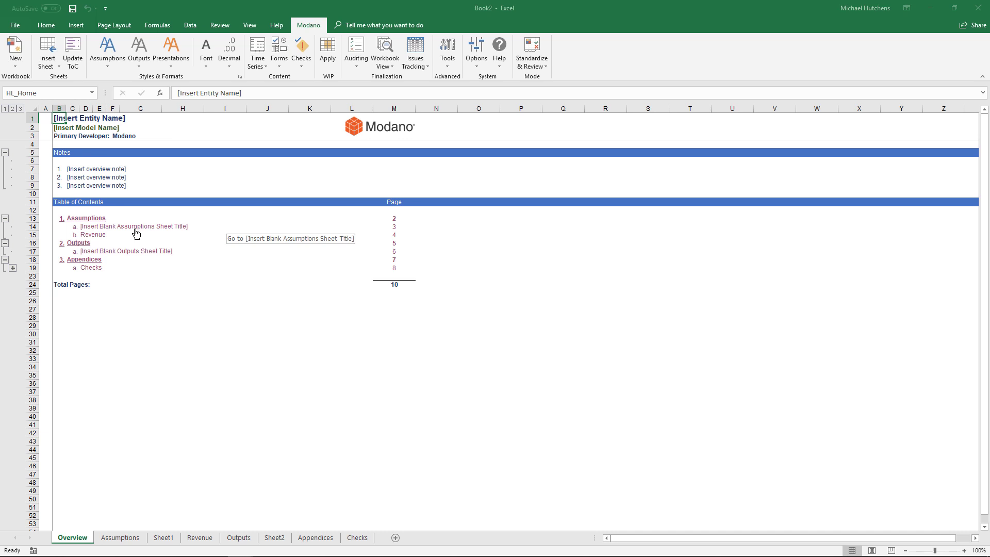
Switch to the Modano-Standardization Fundamentals-Learning Exercise workbook and go to the Revenue & Expenses section under Forecast Assumptions.
{"action": "key", "text": "alt+w"}
{"action": "key", "text": "w"}
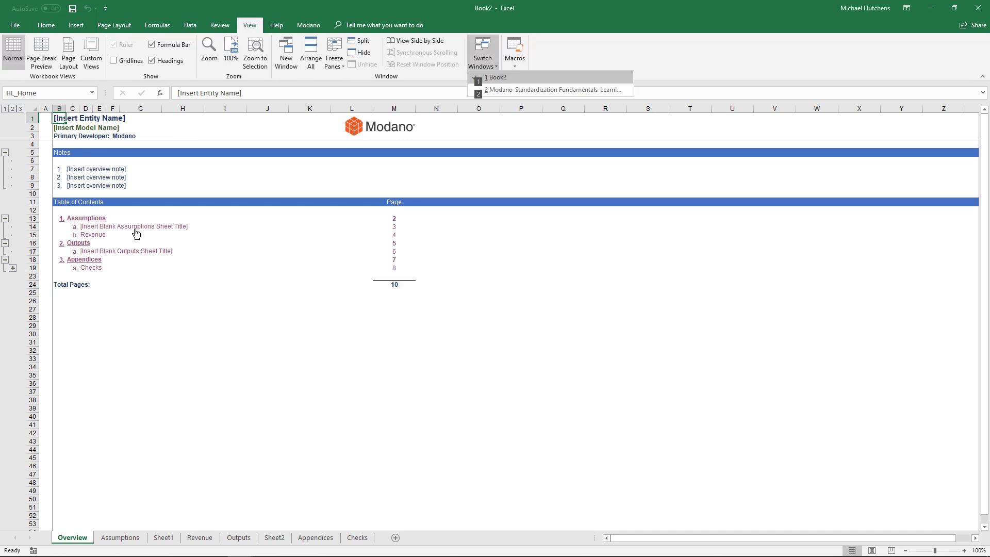
{"action": "key", "text": "Down"}
{"action": "key", "text": "Return"}
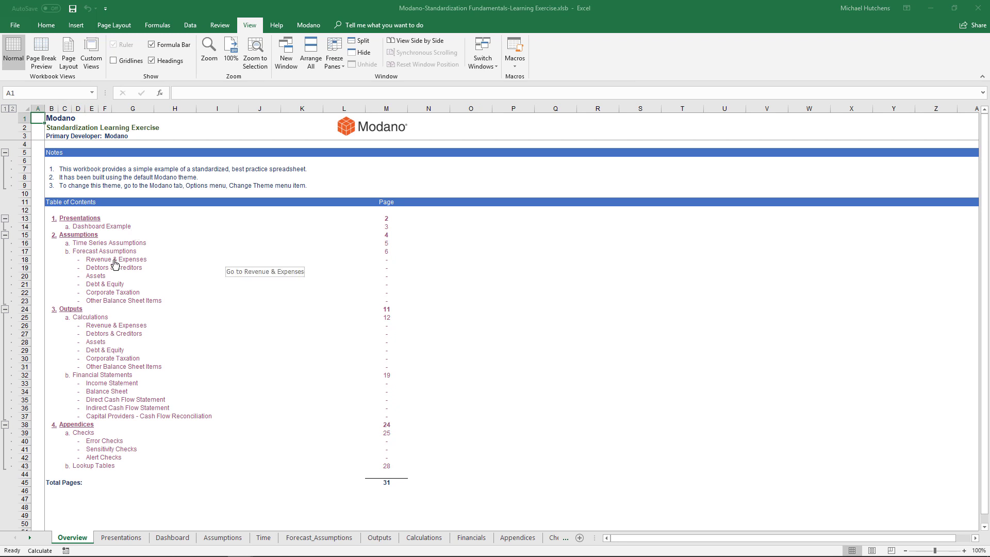
{"action": "left_click", "coordinate": [115, 263]}
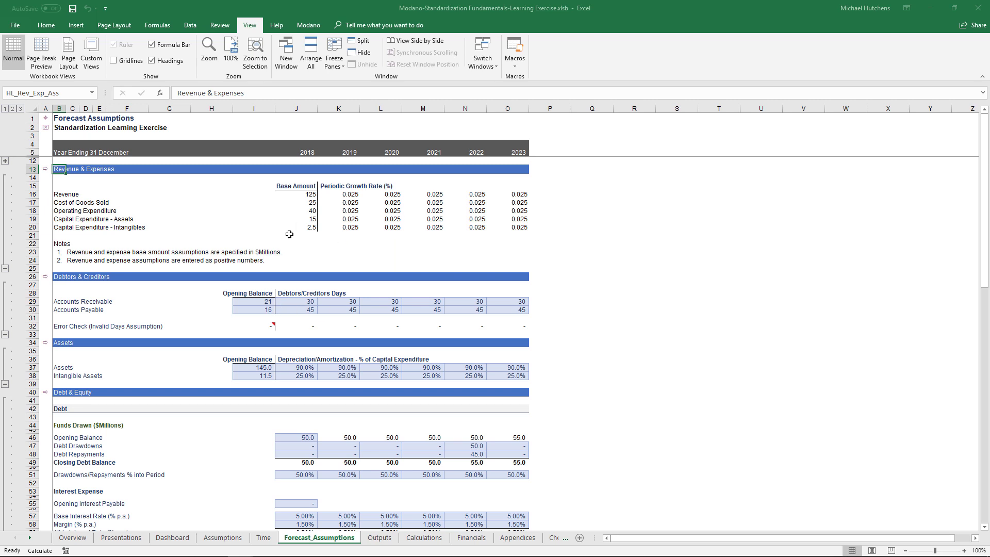
Examine how constants, formulas and mixed cells are styled across the Forecast Assumptions sections, from Debtors & Creditors to Ordinary Equity.
{"action": "left_click", "coordinate": [263, 302]}
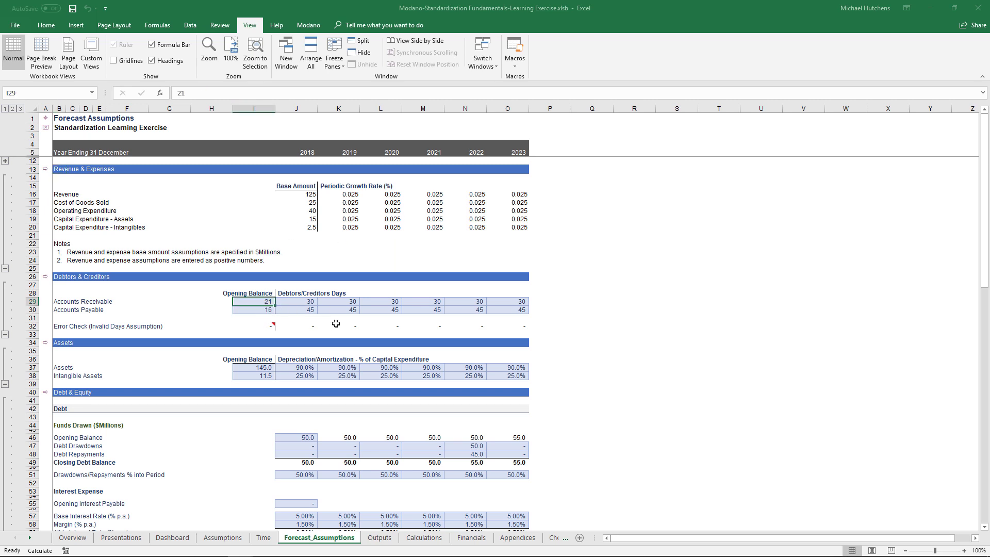
{"action": "scroll", "coordinate": [330, 319], "scroll_direction": "down", "scroll_amount": 2}
{"action": "left_click", "coordinate": [283, 324]}
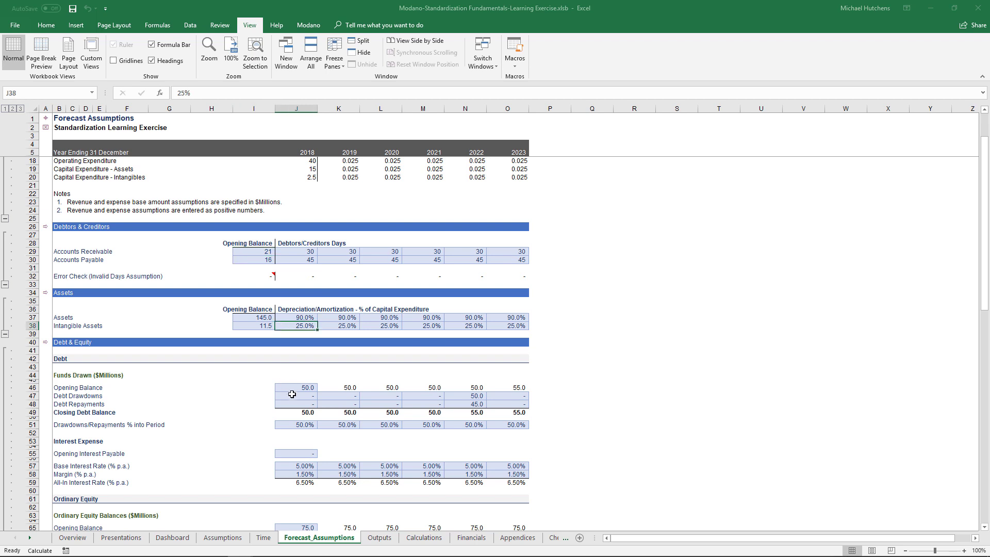
{"action": "left_click", "coordinate": [293, 395]}
{"action": "left_click", "coordinate": [65, 252]}
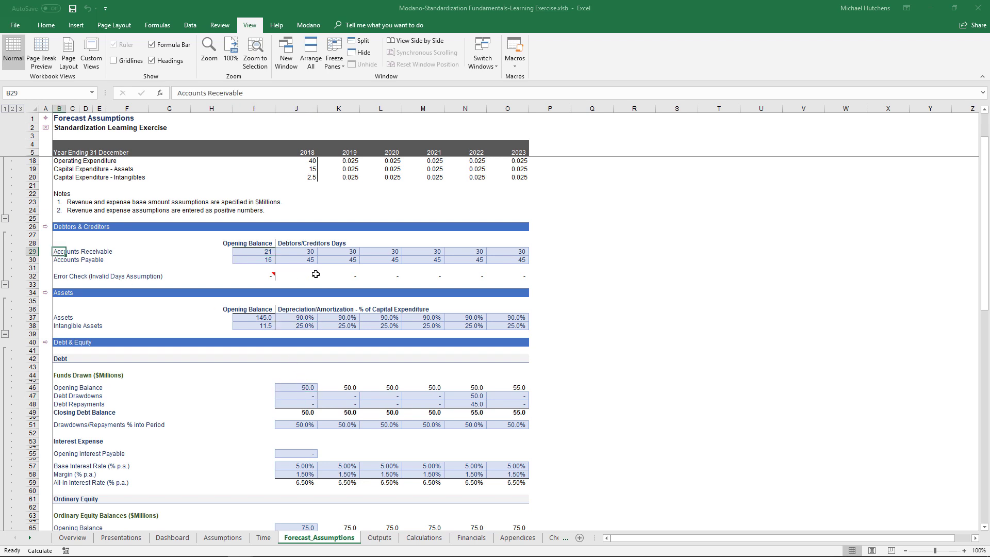
{"action": "scroll", "coordinate": [315, 278], "scroll_direction": "down", "scroll_amount": 9}
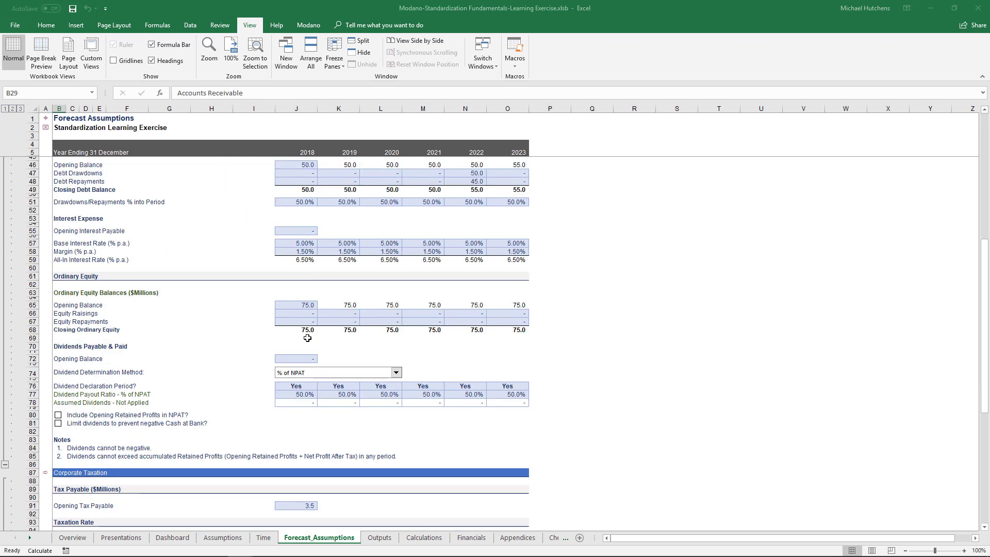
{"action": "left_click", "coordinate": [309, 330]}
{"action": "scroll", "coordinate": [351, 259], "scroll_direction": "up", "scroll_amount": 9}
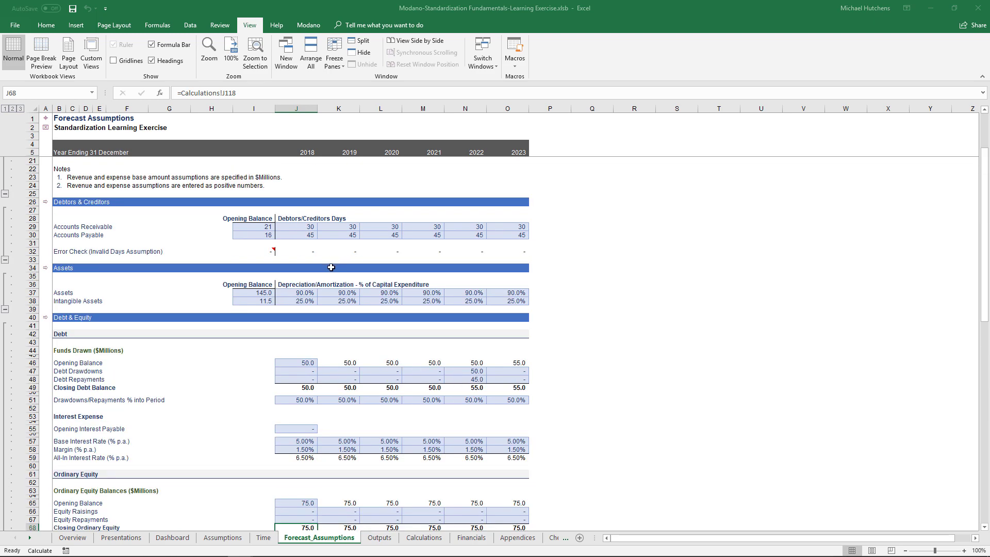
{"action": "scroll", "coordinate": [188, 220], "scroll_direction": "up", "scroll_amount": 1}
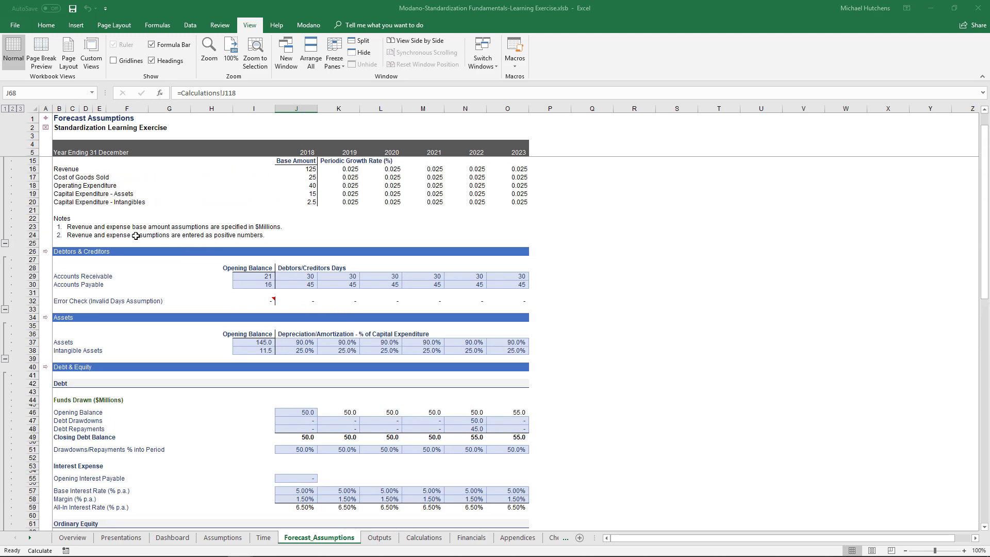
{"action": "left_click", "coordinate": [58, 275]}
{"action": "scroll", "coordinate": [248, 292], "scroll_direction": "down", "scroll_amount": 5}
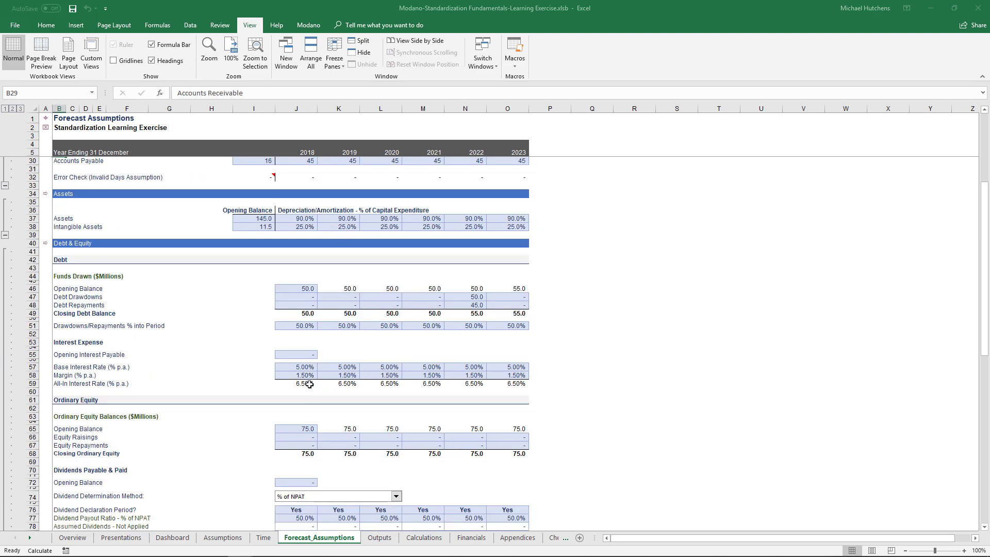
{"action": "scroll", "coordinate": [310, 384], "scroll_direction": "down", "scroll_amount": 2}
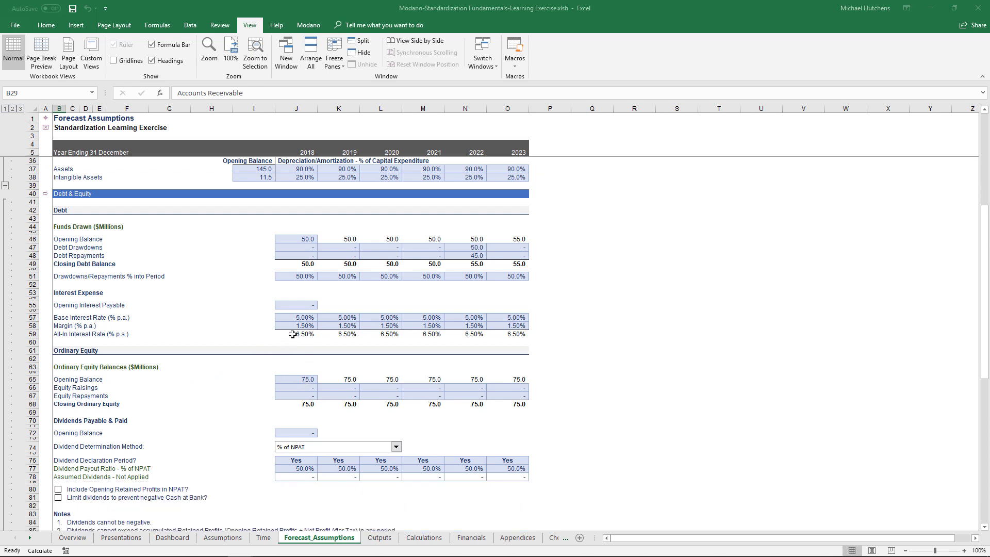
{"action": "left_click", "coordinate": [294, 334]}
{"action": "left_click", "coordinate": [60, 366]}
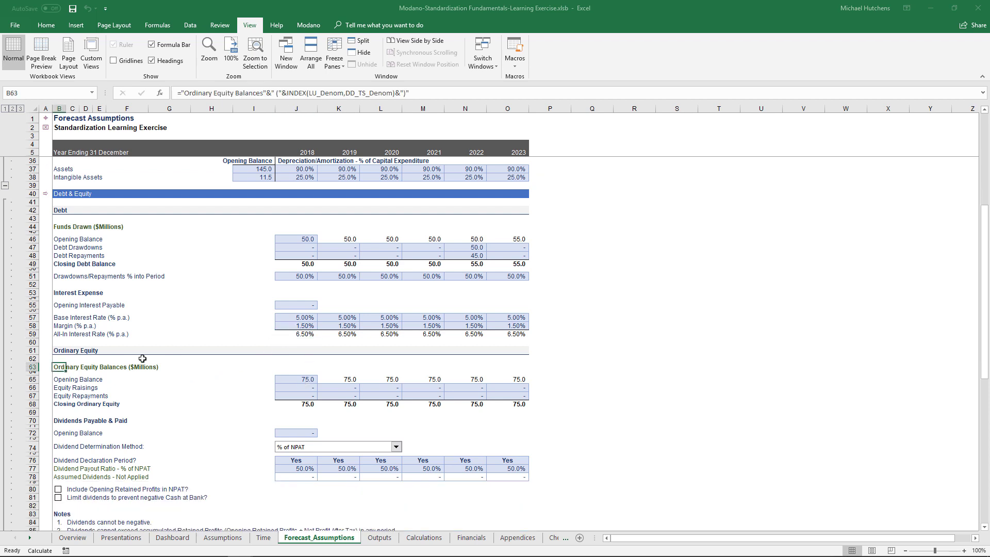
{"action": "scroll", "coordinate": [353, 259], "scroll_direction": "up", "scroll_amount": 8}
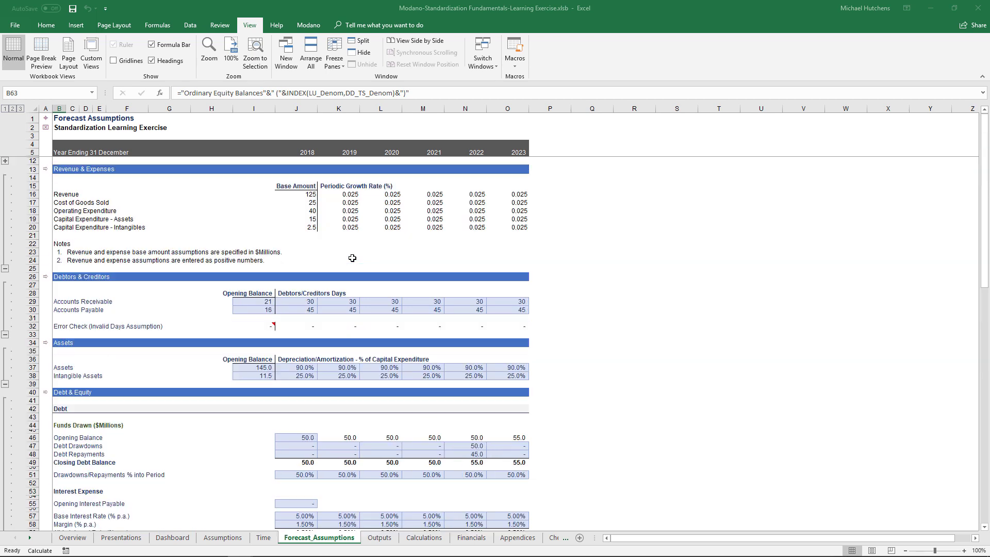
{"action": "left_click", "coordinate": [302, 304]}
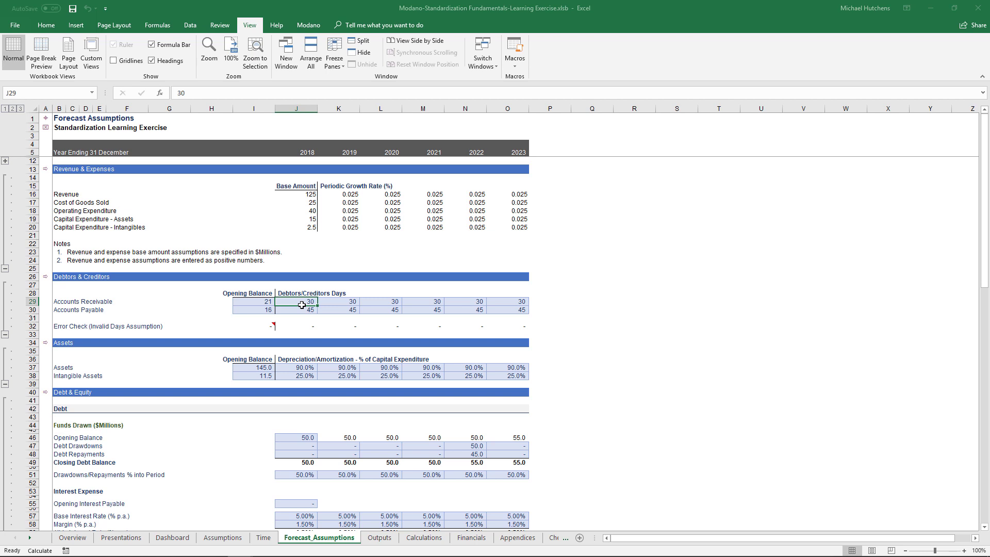
Apply the Number assumption style to the Revenue & Expenses base amounts in J16:J20.
{"action": "left_click", "coordinate": [310, 29]}
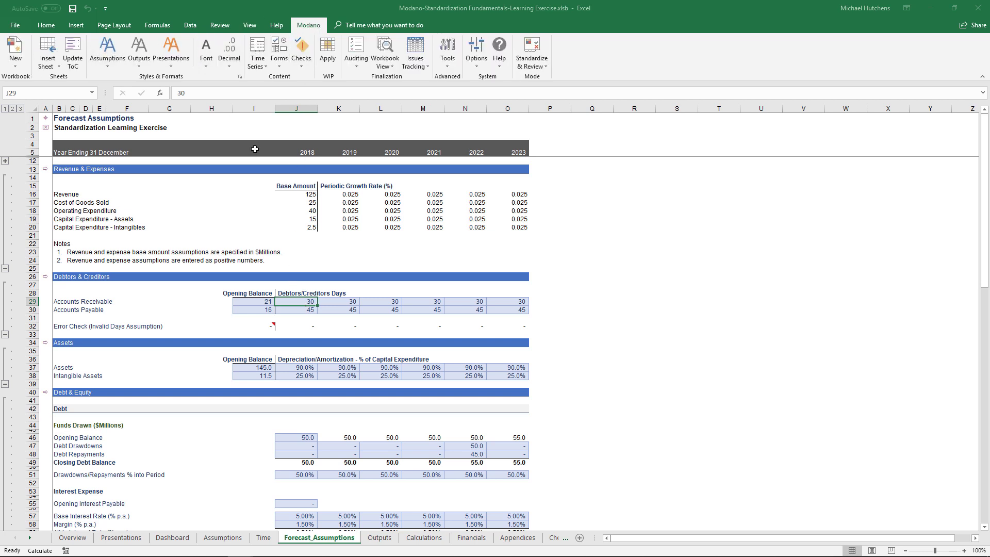
{"action": "left_click", "coordinate": [307, 195]}
{"action": "left_click_drag", "start_coordinate": [304, 213], "coordinate": [309, 229]}
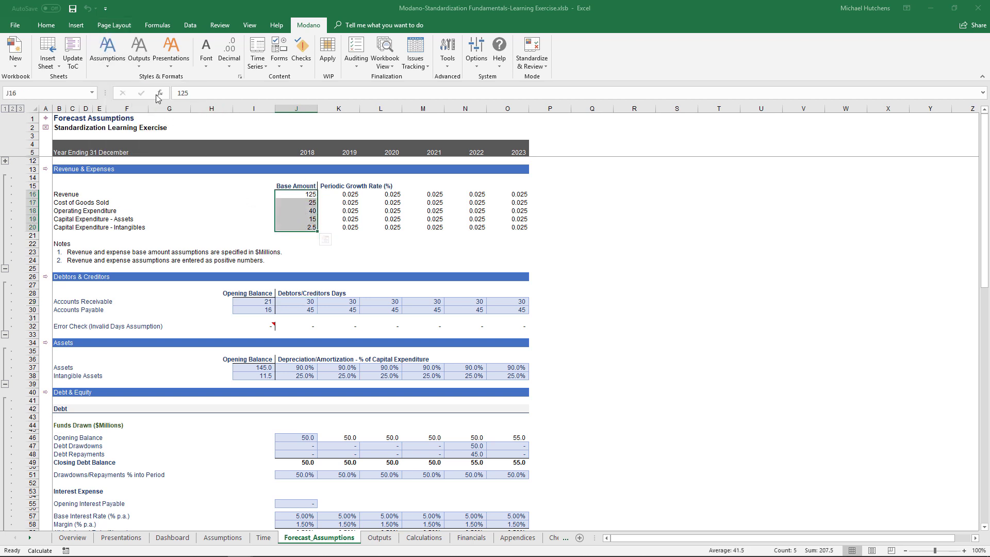
{"action": "left_click", "coordinate": [114, 54]}
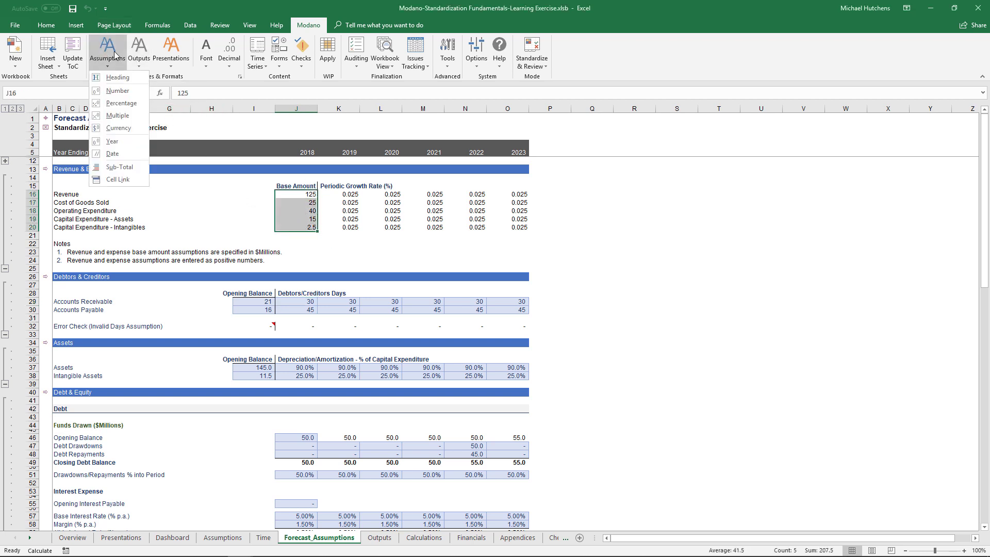
{"action": "left_click", "coordinate": [118, 91]}
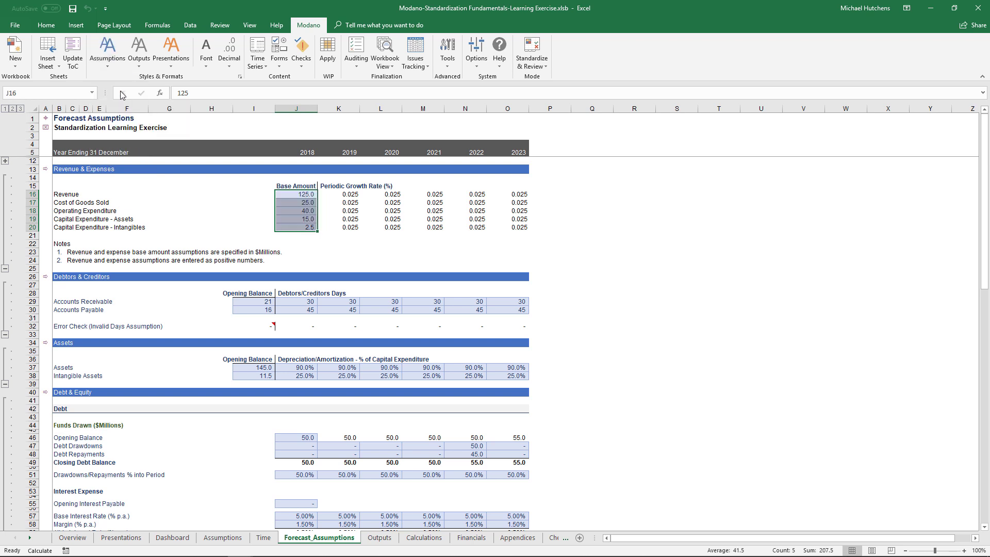
{"action": "key", "text": "alt"}
{"action": "key", "text": "l"}
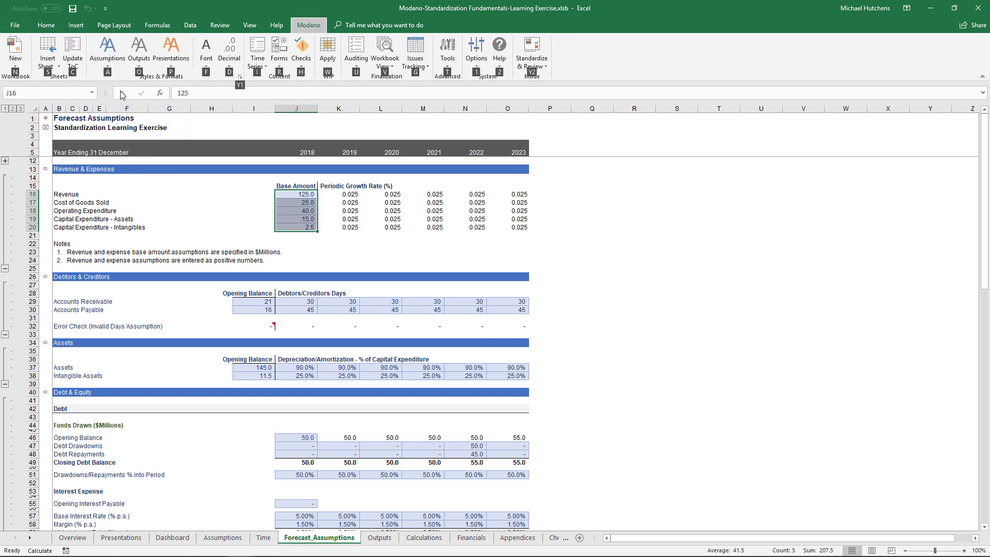
{"action": "key", "text": "a"}
{"action": "key", "text": "n"}
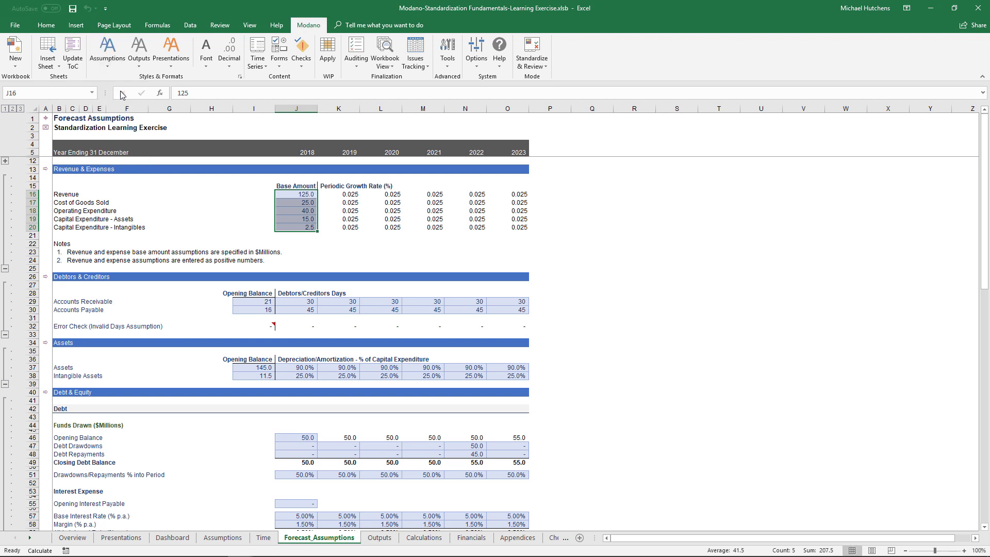
Apply the Percentage assumption style to the Periodic Growth Rate cells K16:O20.
{"action": "key", "text": "Right"}
{"action": "key", "text": "shift+Down"}
{"action": "key", "text": "shift+Down"}
{"action": "key", "text": "shift+Down"}
{"action": "key", "text": "shift+Down"}
{"action": "key", "text": "shift+Right"}
{"action": "key", "text": "shift+Right"}
{"action": "key", "text": "shift+Right"}
{"action": "key", "text": "shift+Right"}
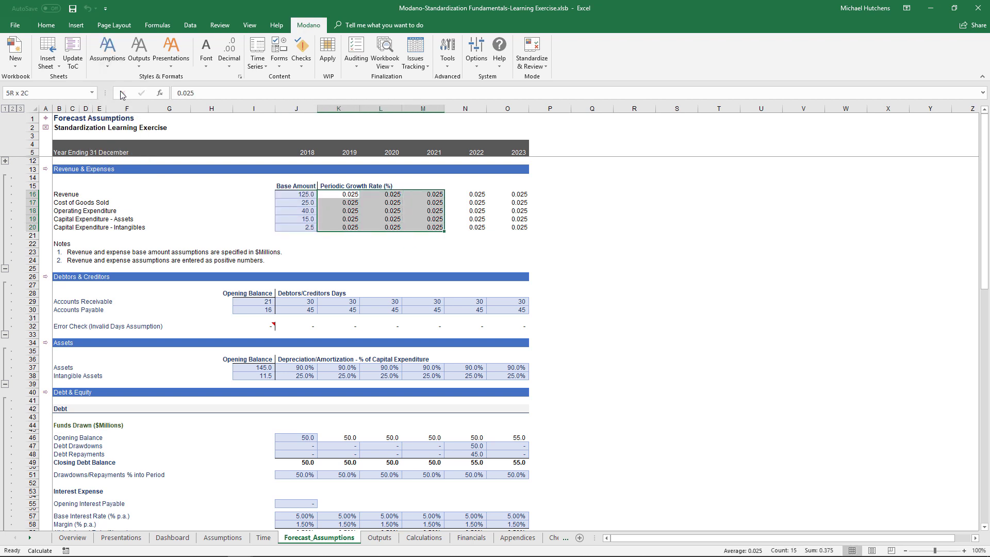
{"action": "key", "text": "alt"}
{"action": "key", "text": "a"}
{"action": "key", "text": "p"}
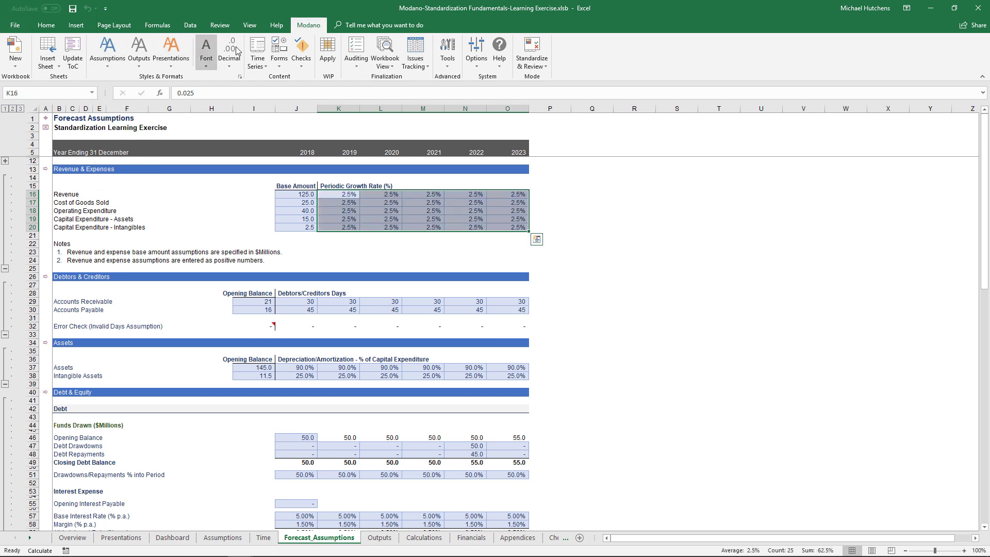
Format the growth rates in K16:O20 to 2 decimal places.
{"action": "left_click", "coordinate": [236, 47]}
{"action": "left_click", "coordinate": [240, 103]}
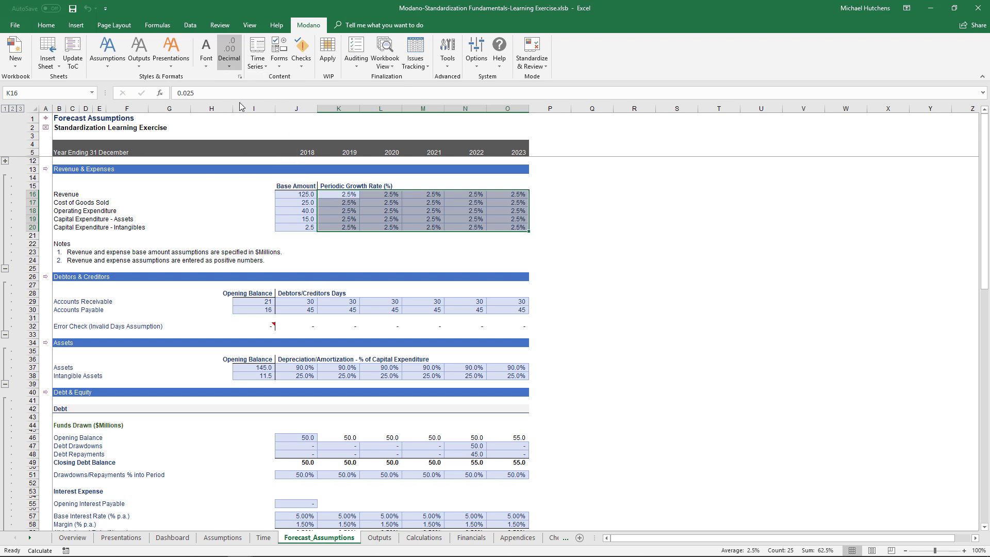
{"action": "key", "text": "alt"}
{"action": "key", "text": "y"}
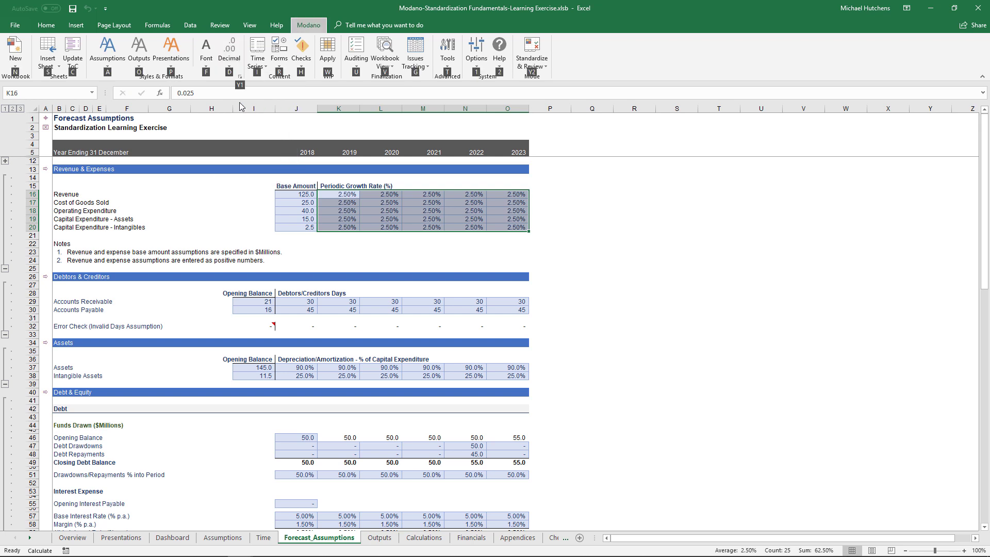
{"action": "key", "text": "d"}
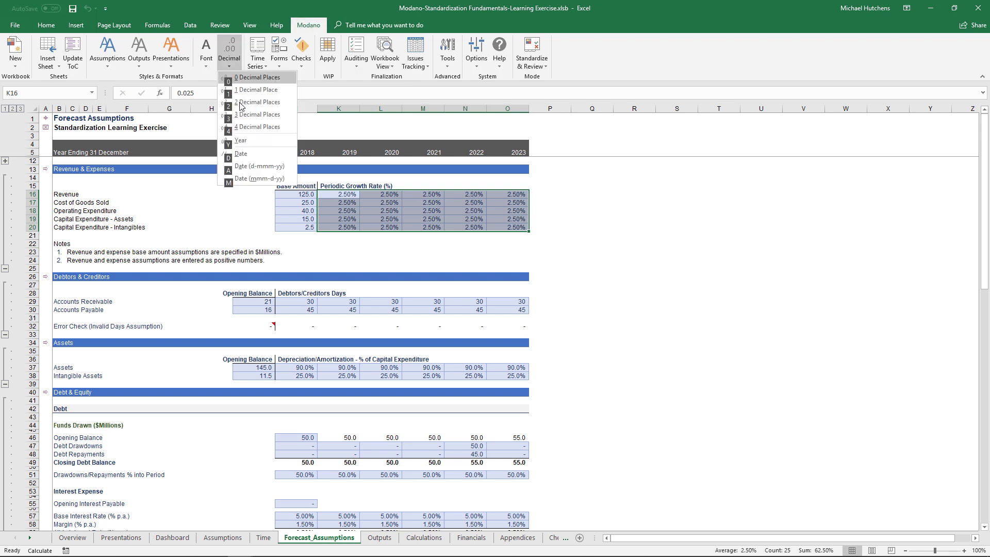
{"action": "key", "text": "2"}
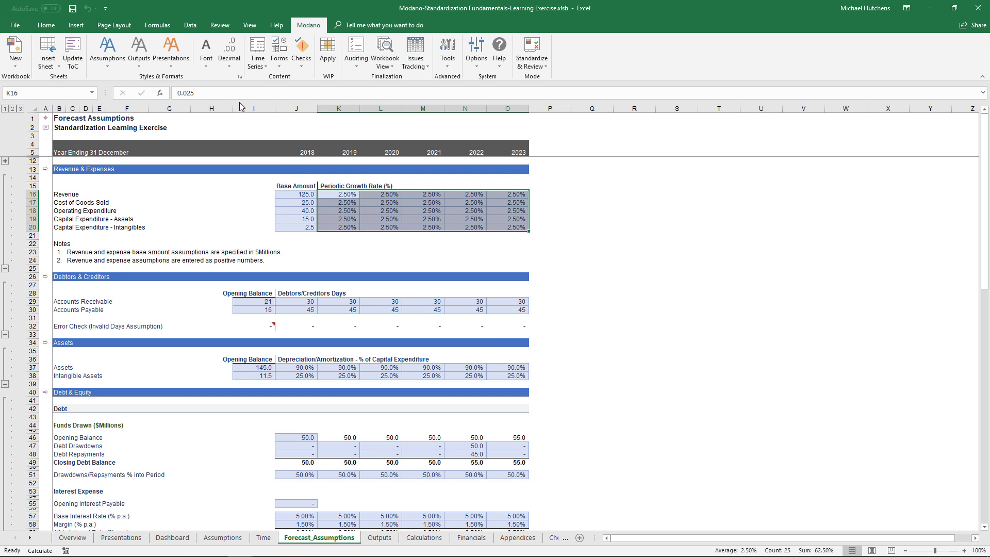
Add a right border to the base amounts in J16:J20.
{"action": "key", "text": "Left"}
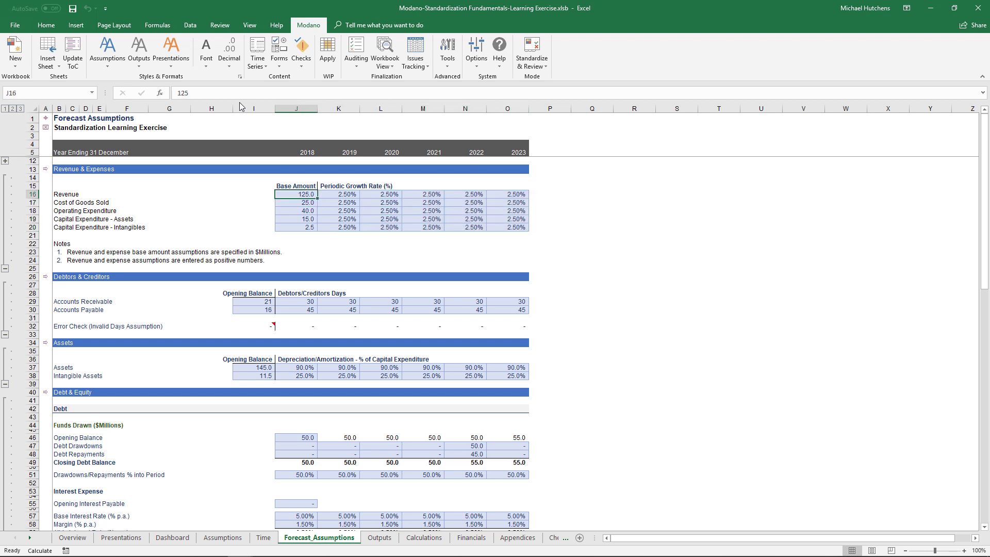
{"action": "key", "text": "shift+Down"}
{"action": "key", "text": "shift+Down"}
{"action": "key", "text": "shift+Down"}
{"action": "key", "text": "shift+Down"}
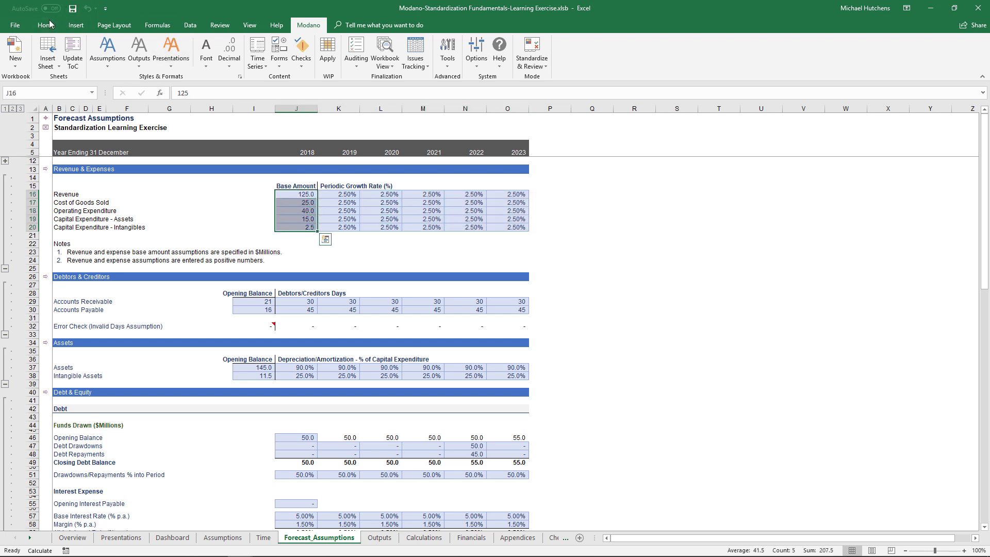
{"action": "left_click", "coordinate": [46, 24]}
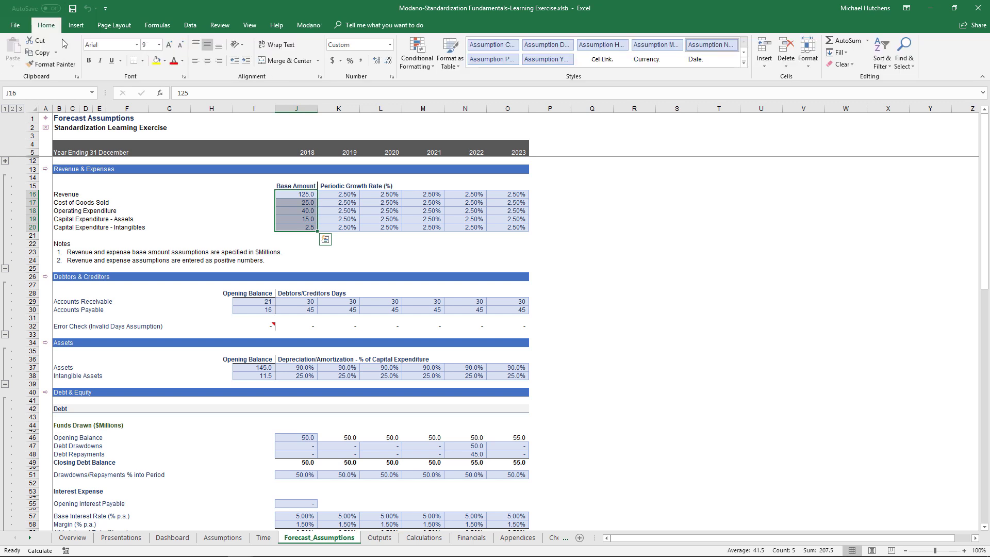
{"action": "left_click", "coordinate": [143, 60]}
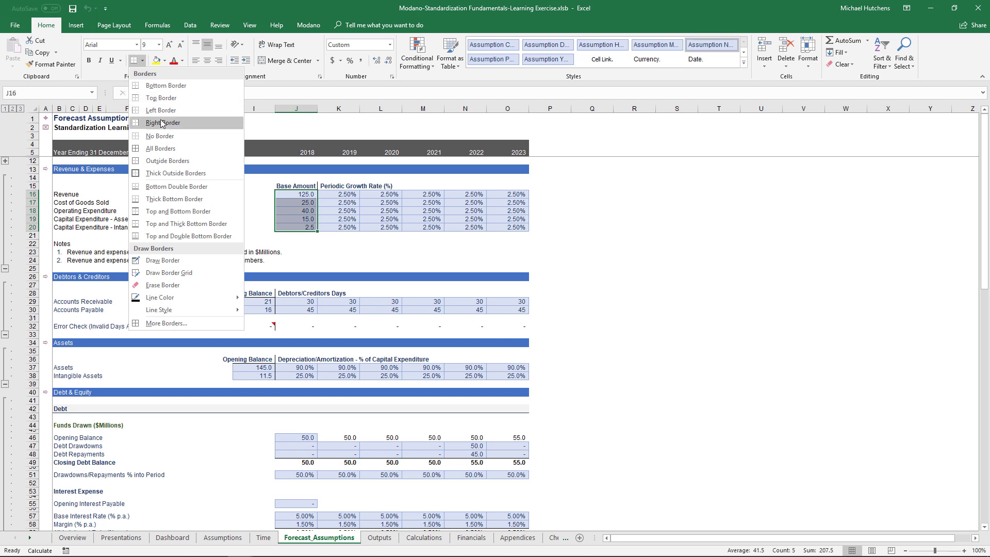
{"action": "left_click", "coordinate": [162, 123]}
{"action": "left_click", "coordinate": [349, 203]}
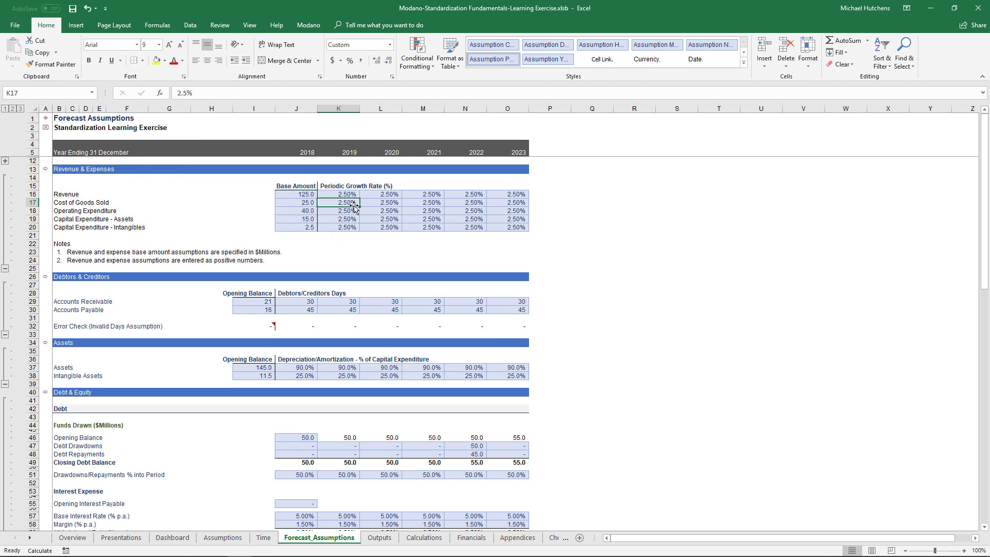
Try to enter the text dog as the Cost of Goods Sold base amount in J17.
{"action": "left_click", "coordinate": [302, 201]}
{"action": "type", "text": "dog"}
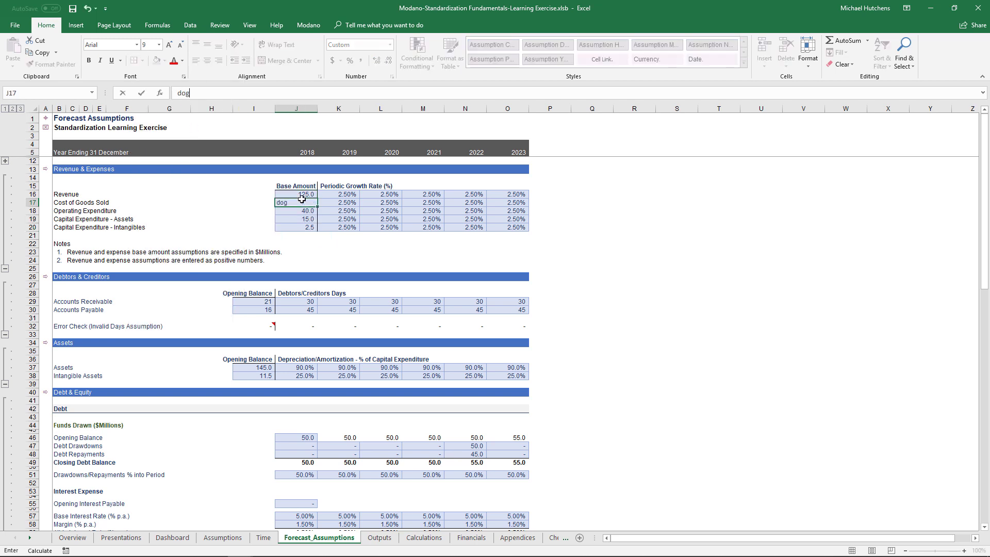
{"action": "key", "text": "Return"}
{"action": "key", "text": "Escape"}
Inspect the data validation criteria of the Cost of Goods Sold base amount, making no changes.
{"action": "key", "text": "alt+a"}
{"action": "key", "text": "v"}
{"action": "key", "text": "v"}
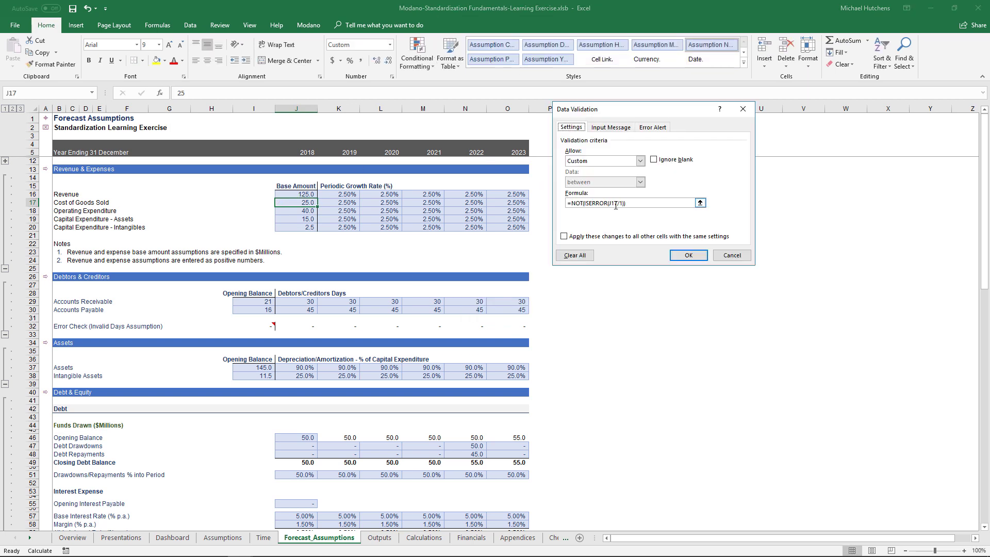
{"action": "key", "text": "Escape"}
Review the cell style definition of the first Revenue growth rate in K16, including its protection setting.
{"action": "key", "text": "Up"}
{"action": "key", "text": "Right"}
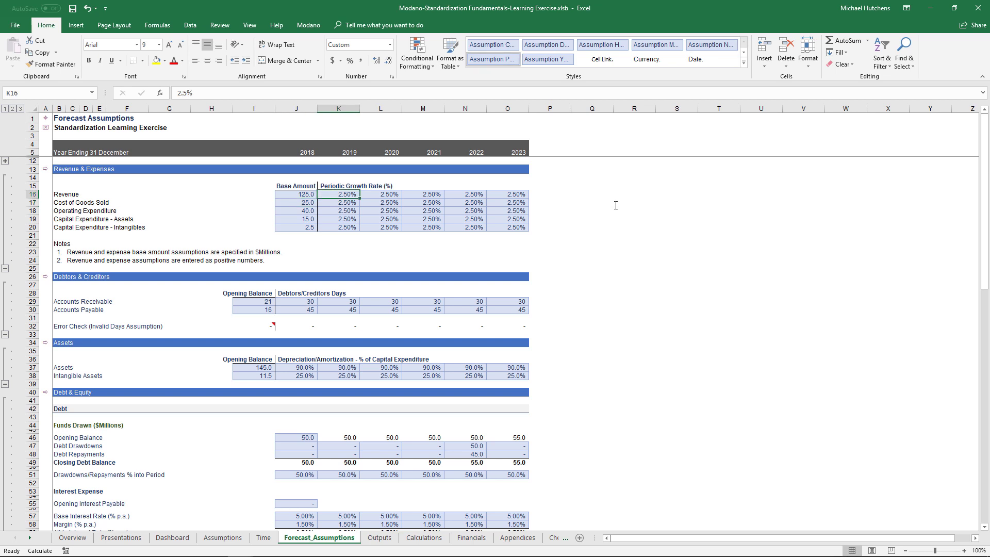
{"action": "key", "text": "alt+apostrophe"}
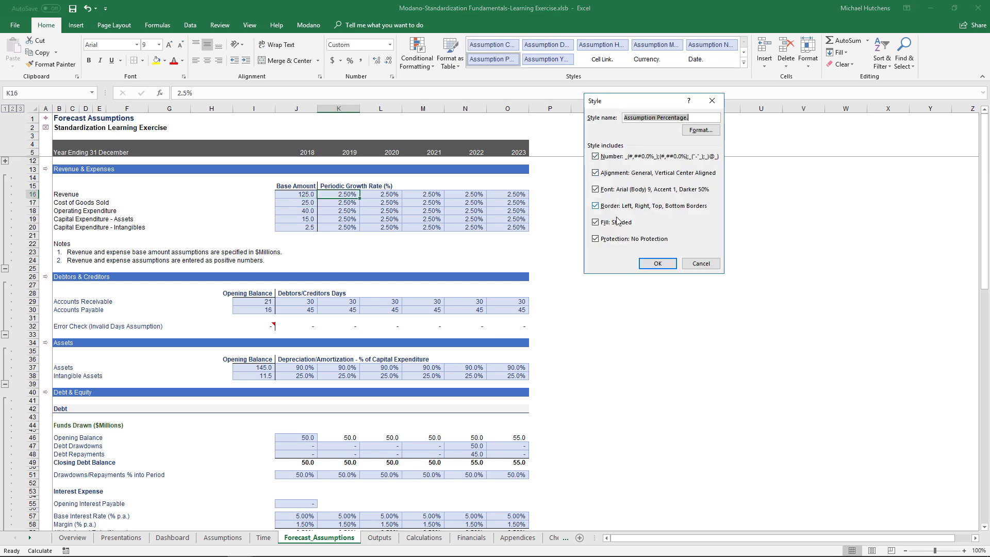
{"action": "key", "text": "Escape"}
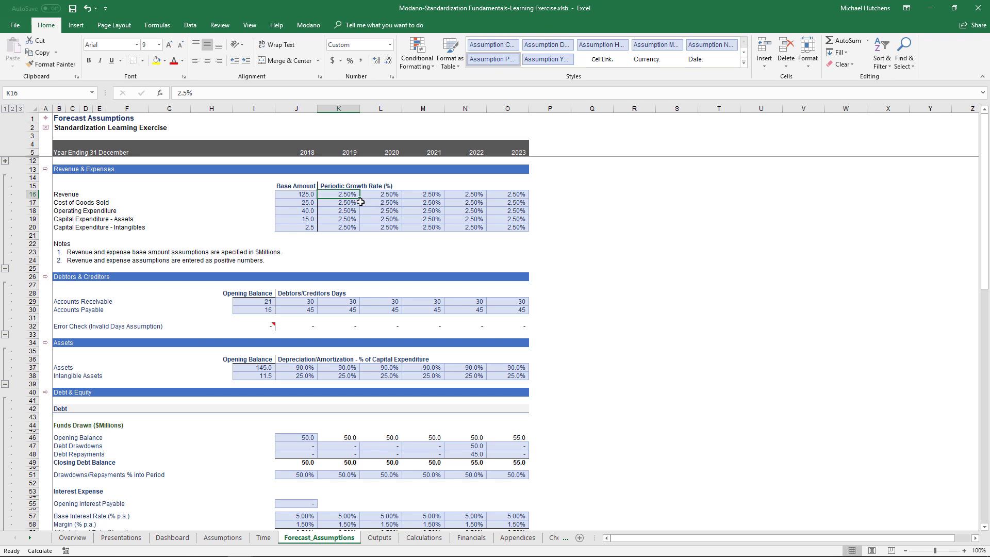
Protect the Forecast_Assumptions sheet.
{"action": "key", "text": "alt+t"}
{"action": "key", "text": "p"}
{"action": "key", "text": "p"}
{"action": "left_click", "coordinate": [663, 250]}
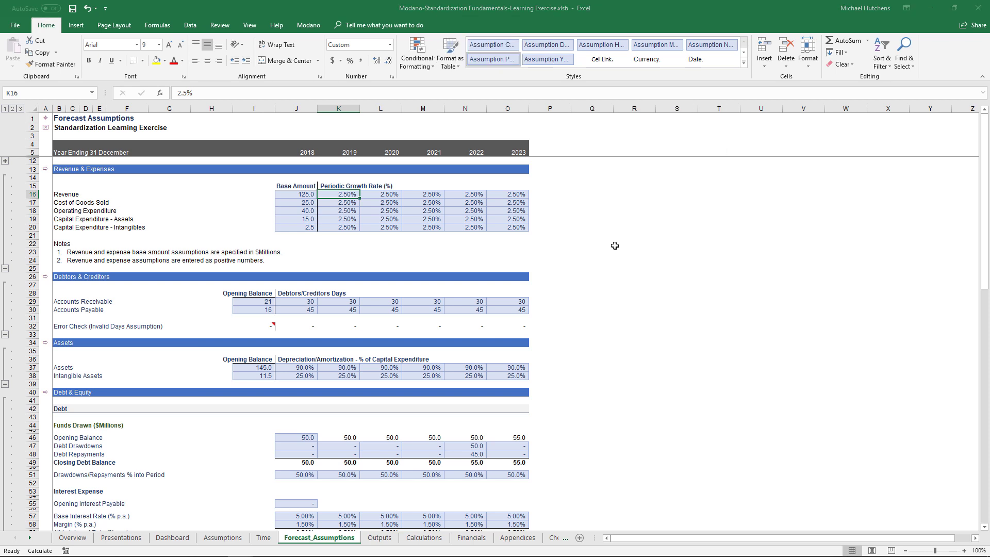
Set the Operating Expenditure base amount to 25.
{"action": "left_click", "coordinate": [298, 210]}
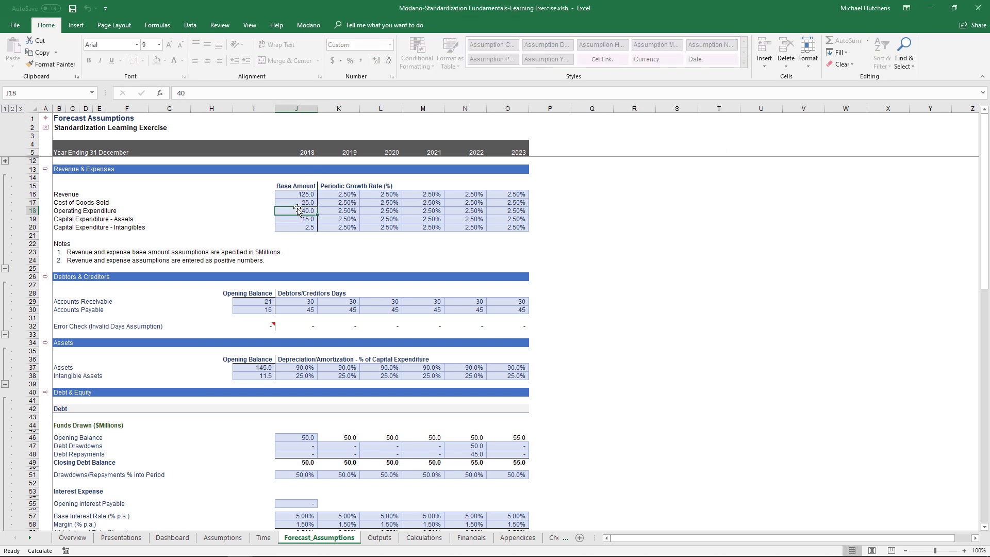
{"action": "type", "text": "25"}
{"action": "key", "text": "Return"}
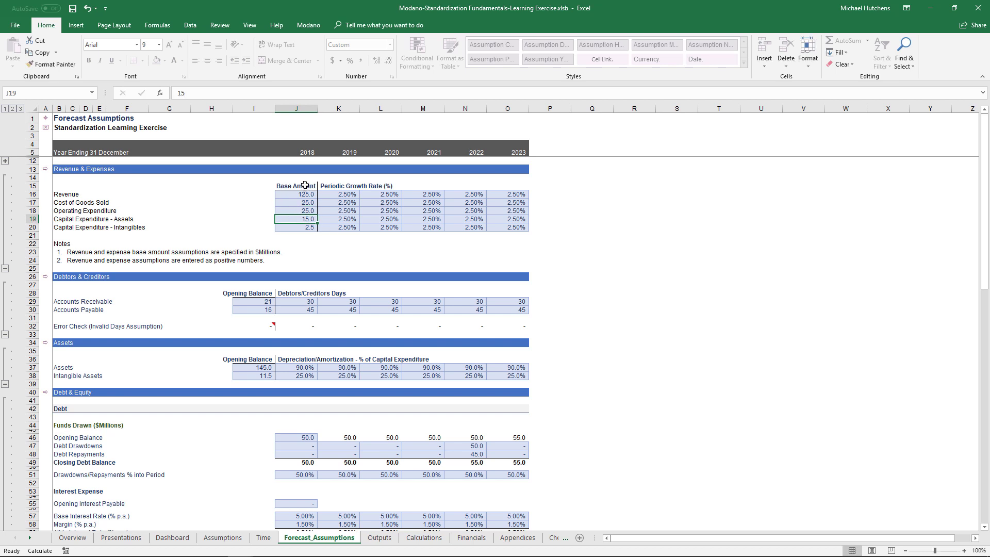
Try to edit the locked Base Amount heading in J15, and unprotect the sheet.
{"action": "double_click", "coordinate": [305, 186]}
{"action": "key", "text": "Return"}
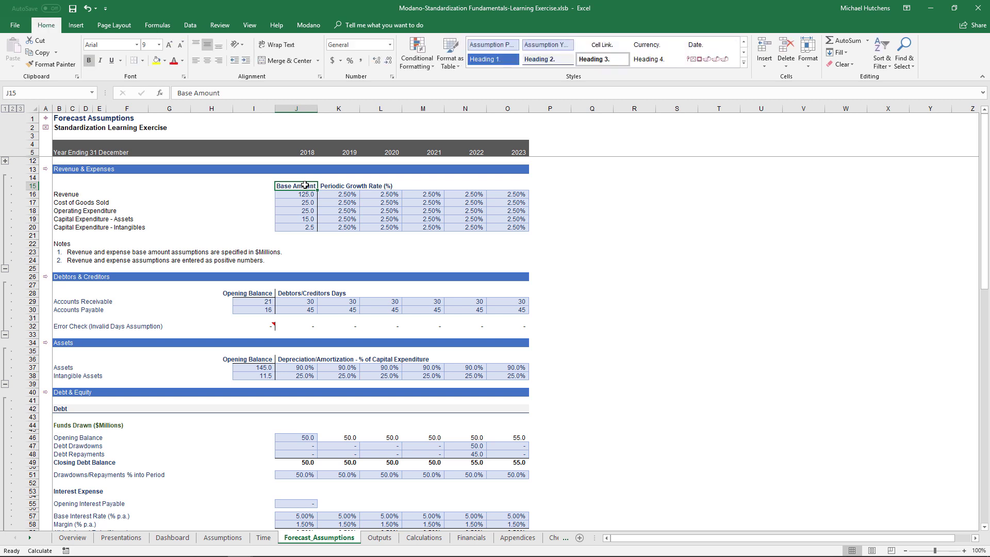
{"action": "key", "text": "Right"}
{"action": "key", "text": "Down"}
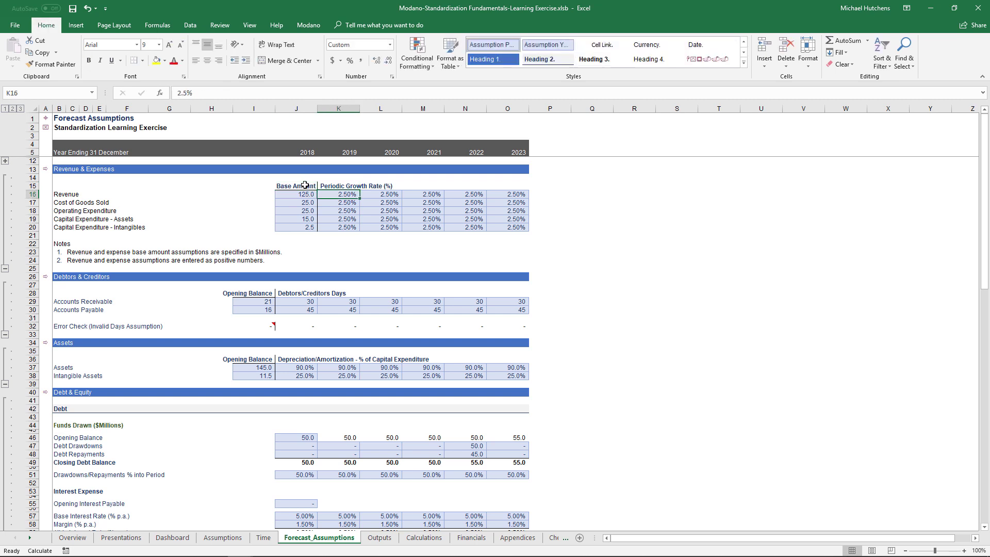
{"action": "key", "text": "Left"}
{"action": "key", "text": "Down"}
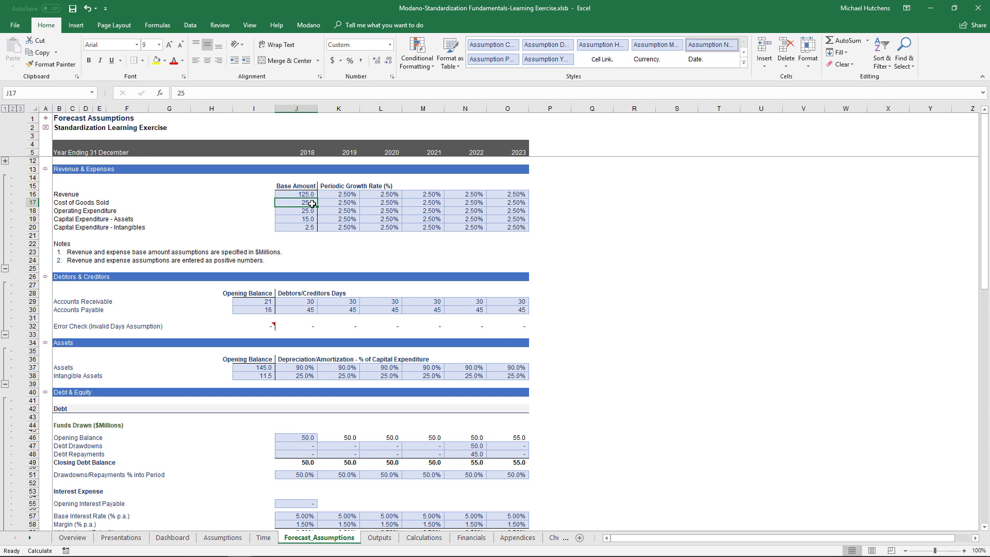
Apply the Heading 1 output style to the Revenue & Expenses header row B13:O13 and Heading 3 to the Notes label.
{"action": "left_click", "coordinate": [58, 243]}
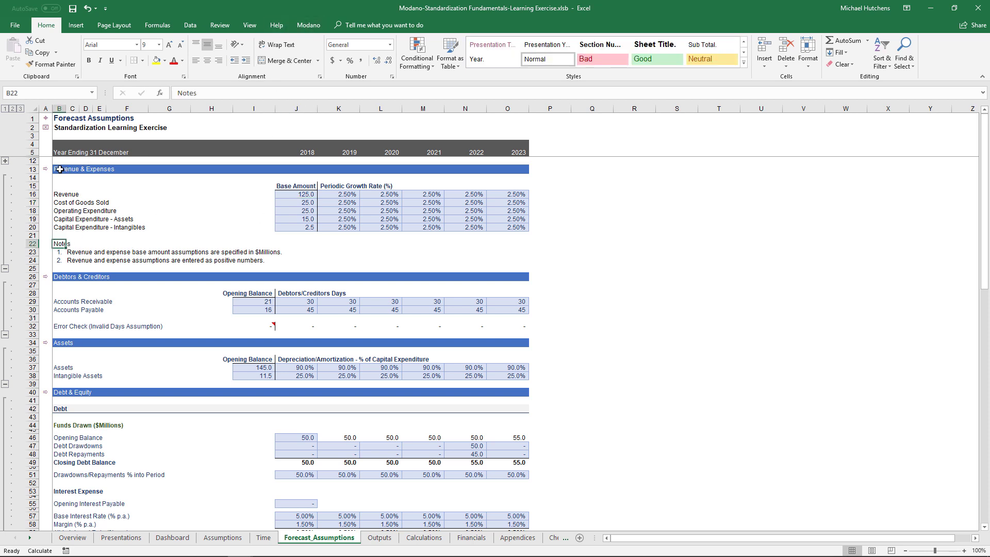
{"action": "left_click_drag", "start_coordinate": [60, 169], "coordinate": [520, 169]}
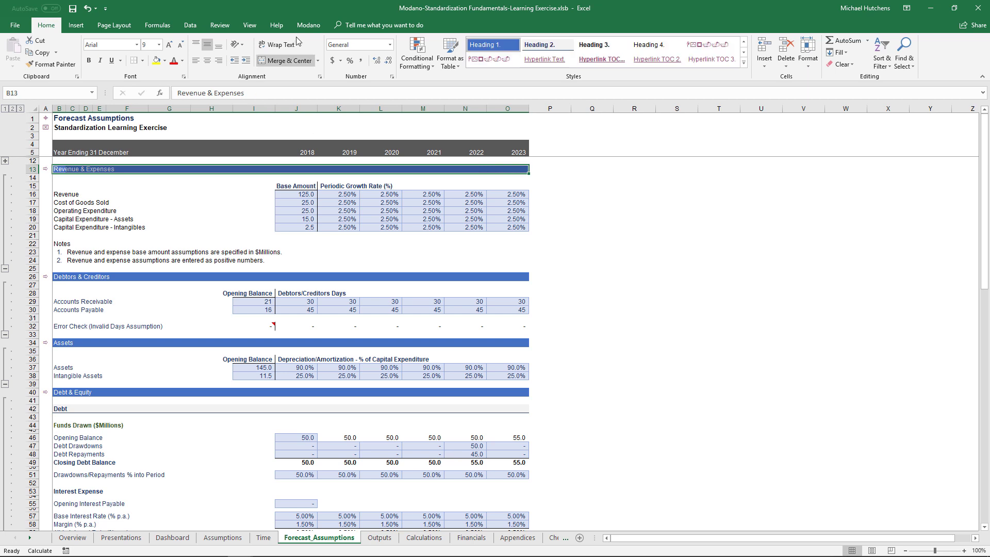
{"action": "left_click", "coordinate": [308, 25]}
{"action": "left_click", "coordinate": [139, 52]}
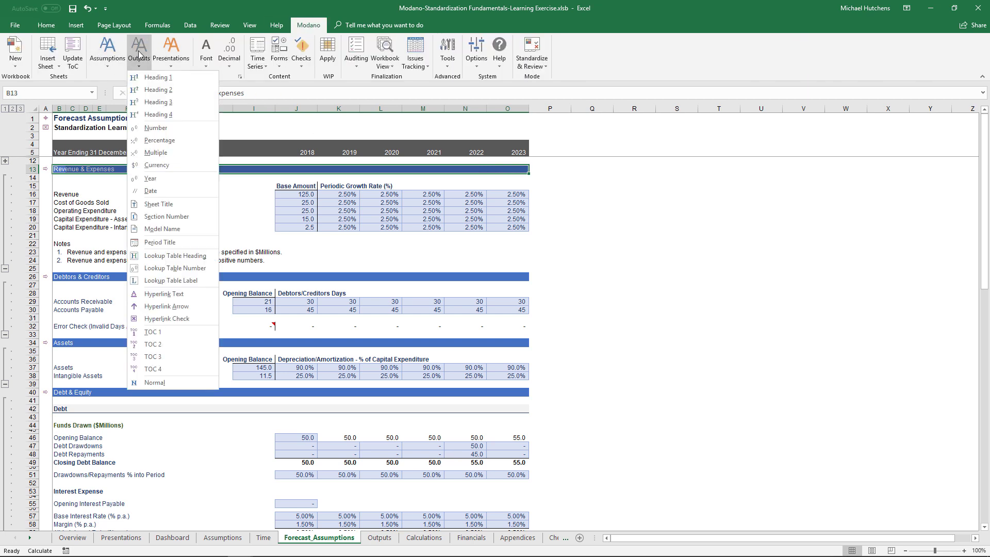
{"action": "left_click", "coordinate": [150, 78]}
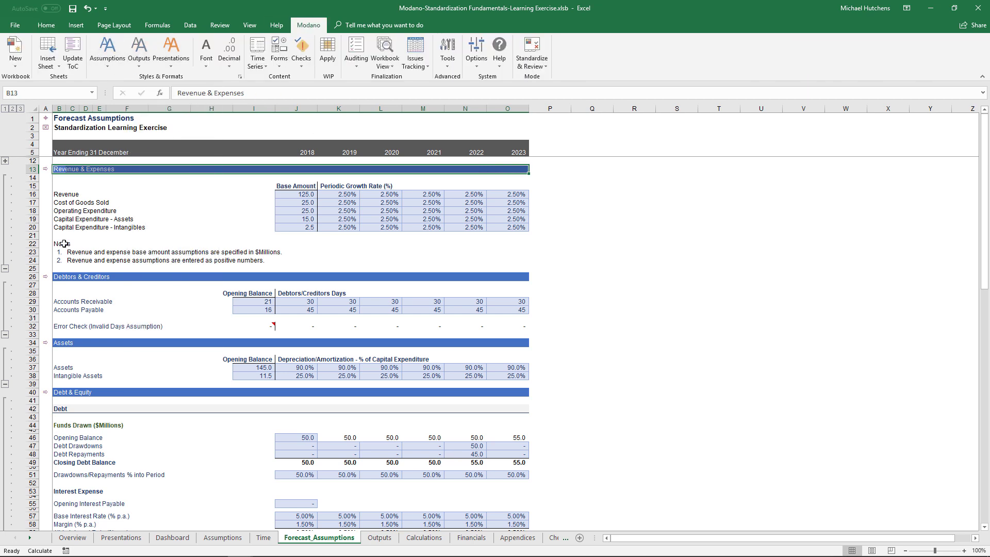
{"action": "left_click", "coordinate": [139, 57]}
{"action": "left_click", "coordinate": [150, 102]}
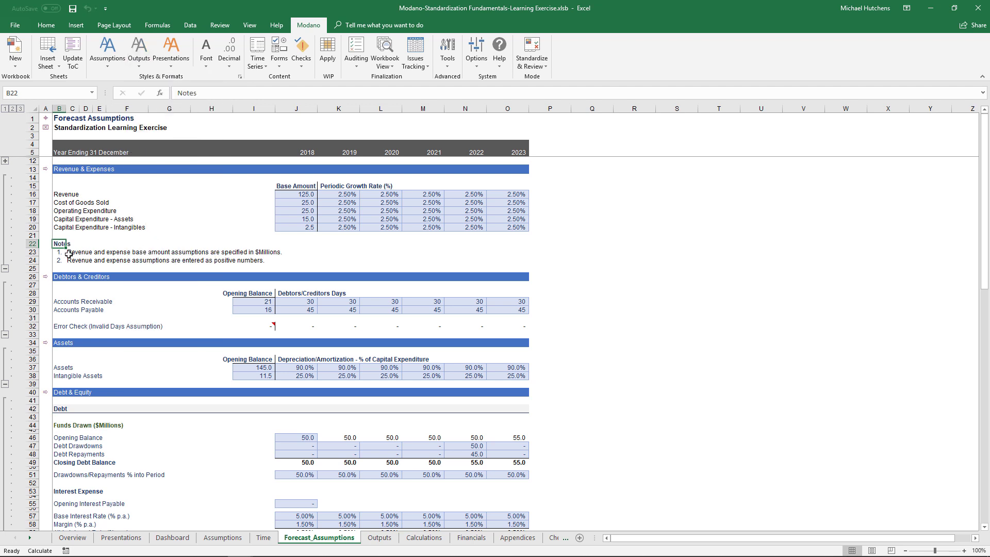
Apply the Heading 4 output style to the two note texts in C23:C24.
{"action": "left_click", "coordinate": [62, 252]}
{"action": "left_click_drag", "start_coordinate": [74, 252], "coordinate": [75, 261]}
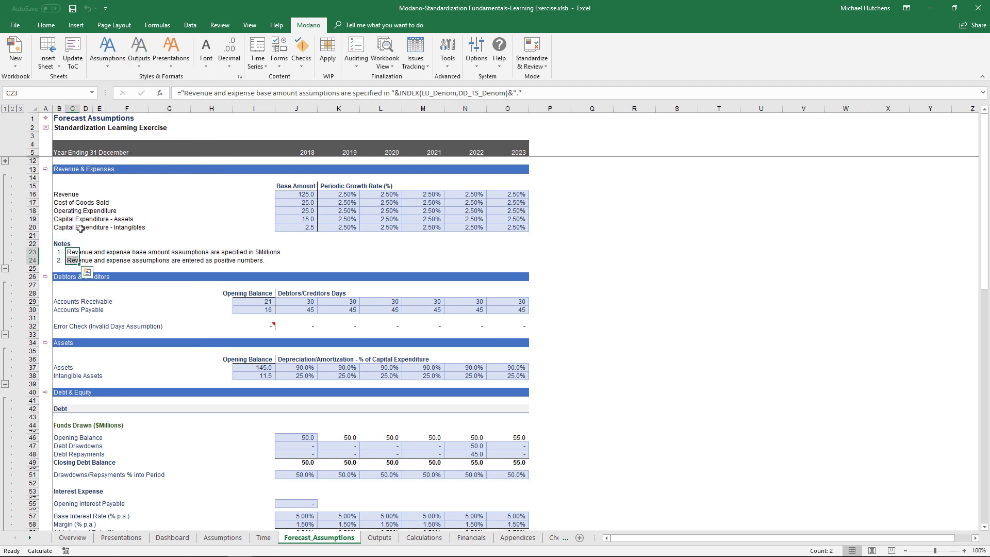
{"action": "left_click", "coordinate": [139, 56]}
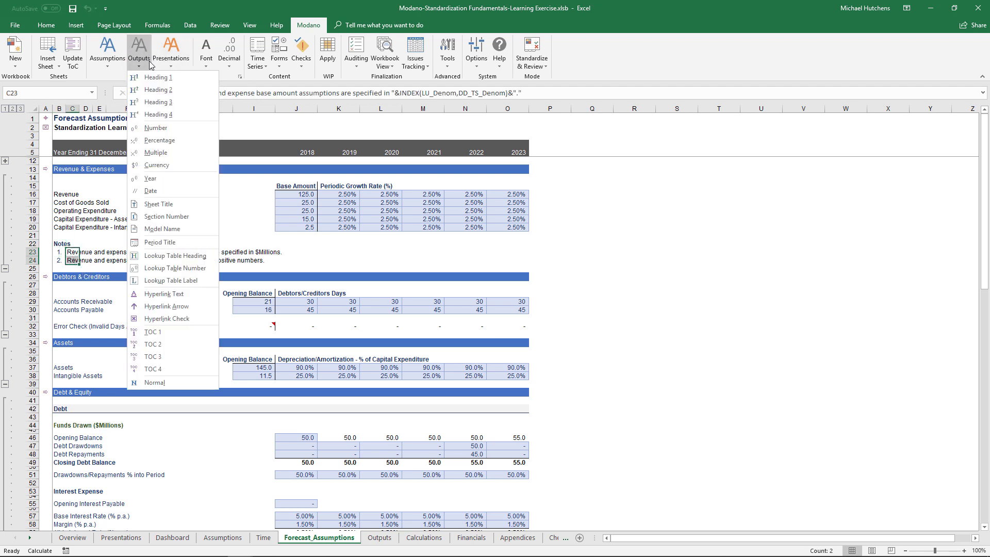
{"action": "left_click", "coordinate": [162, 113]}
{"action": "left_click", "coordinate": [127, 244]}
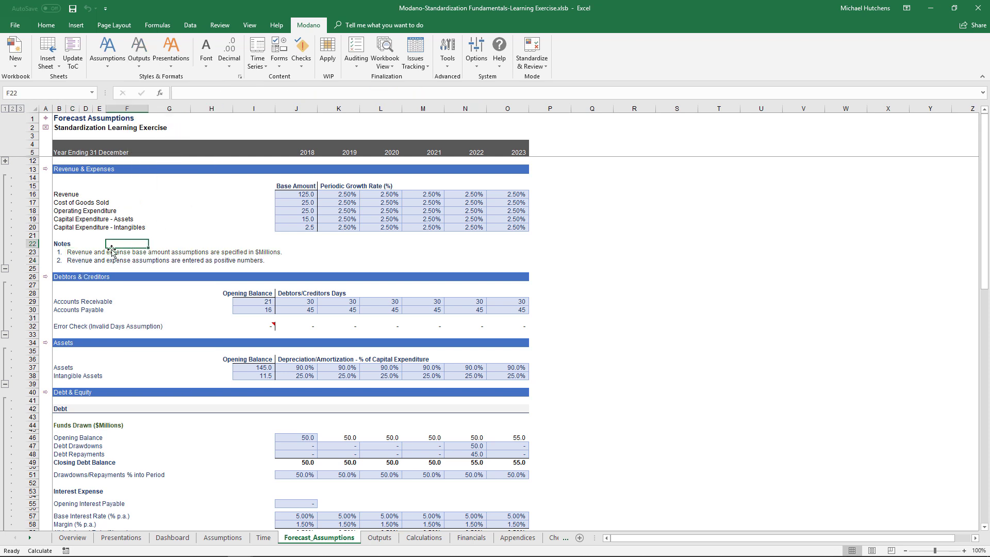
{"action": "left_click", "coordinate": [75, 253]}
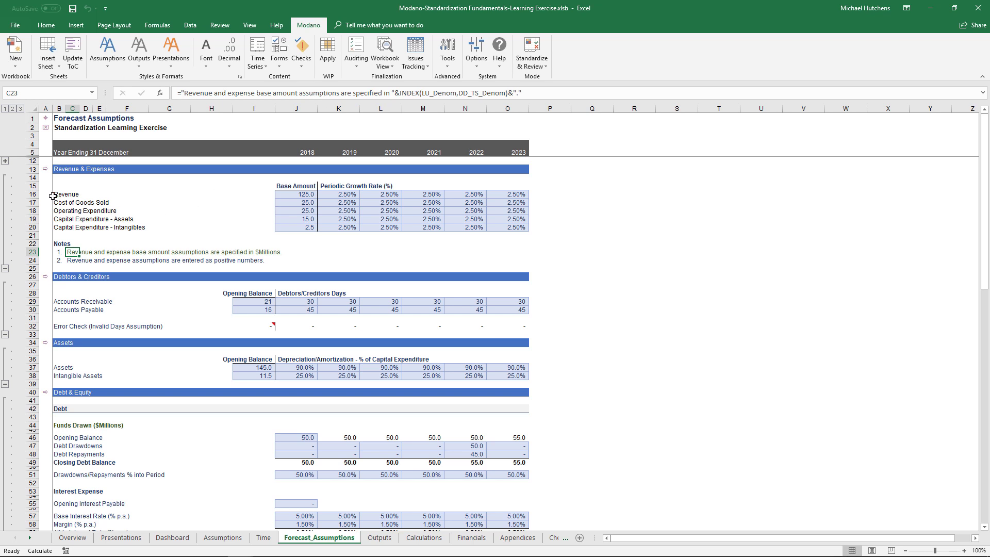
Apply the Heading 4 output style to the Revenue & Expenses row labels in B16:B20.
{"action": "left_click_drag", "start_coordinate": [55, 194], "coordinate": [57, 228]}
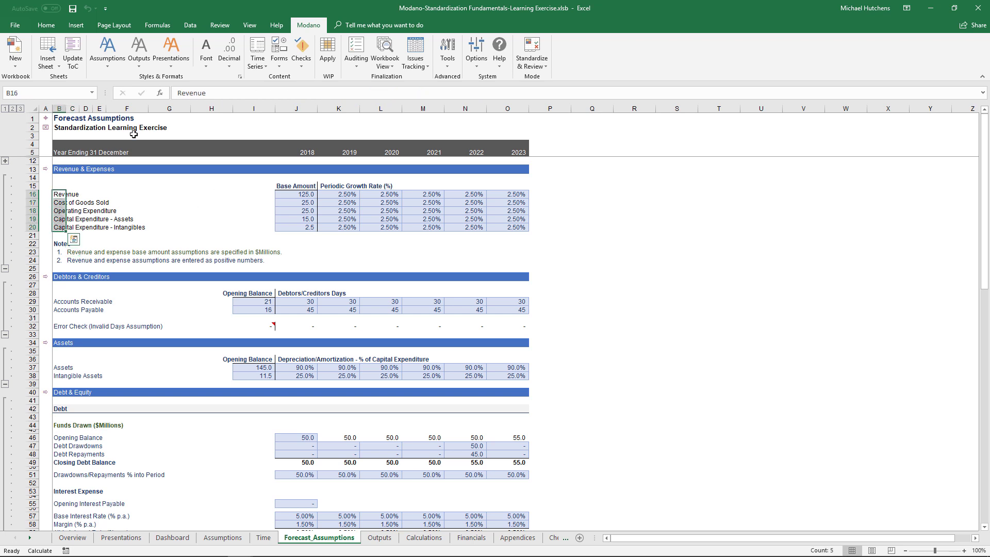
{"action": "left_click", "coordinate": [138, 51]}
{"action": "left_click", "coordinate": [154, 114]}
{"action": "left_click", "coordinate": [160, 203]}
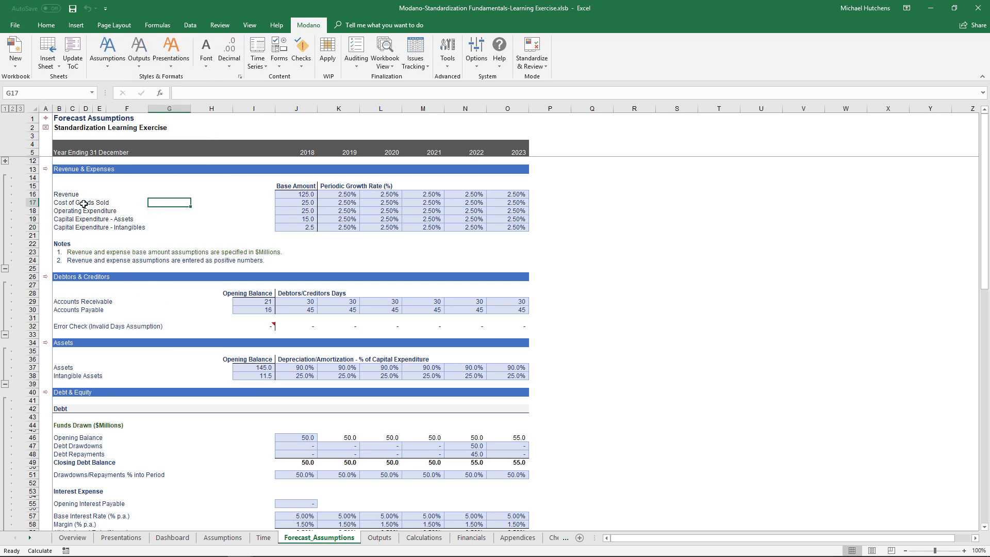
{"action": "left_click", "coordinate": [66, 195]}
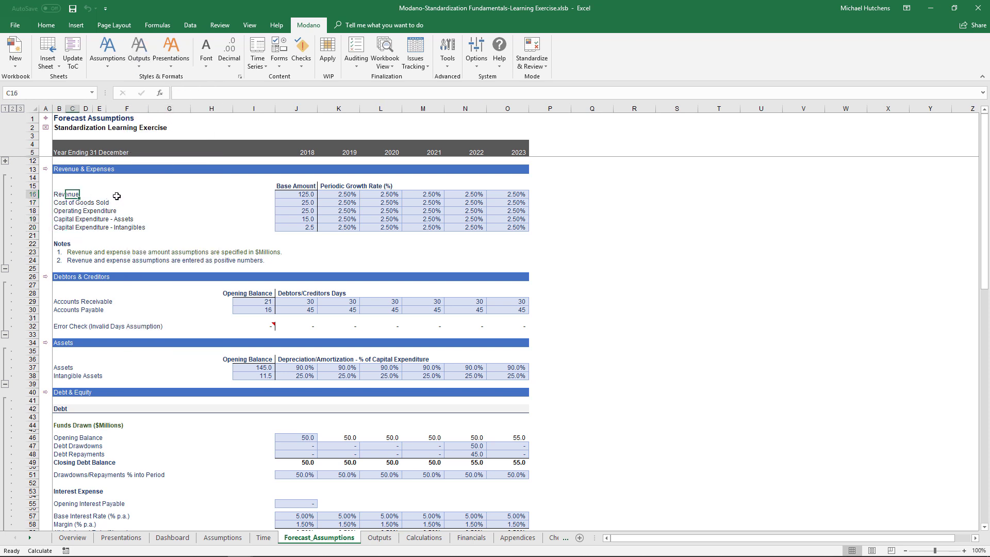
{"action": "left_click", "coordinate": [116, 196]}
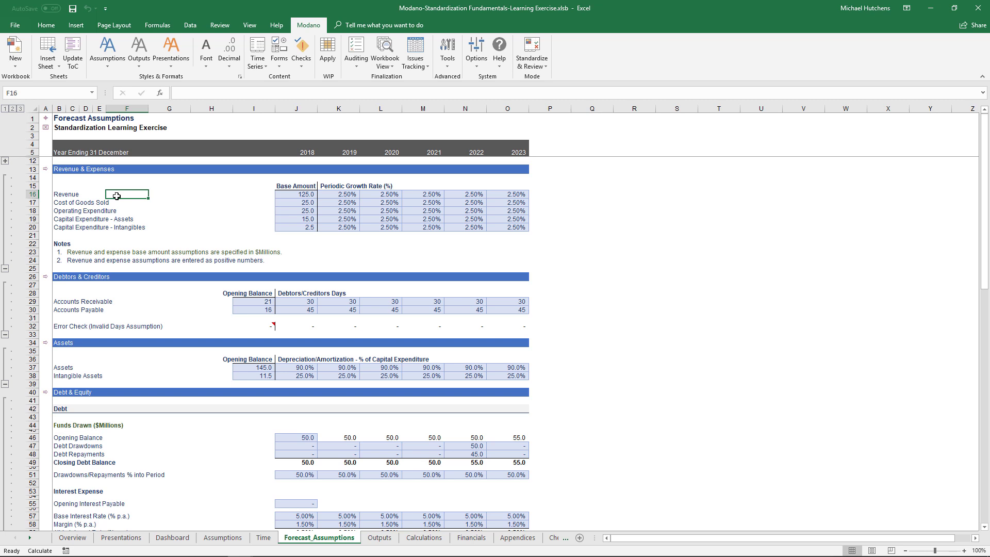
Create a new time series workbook with 8 annual periods, a 31 December year end and $Millions, omitting page numbers from the table of contents.
{"action": "left_click", "coordinate": [15, 64]}
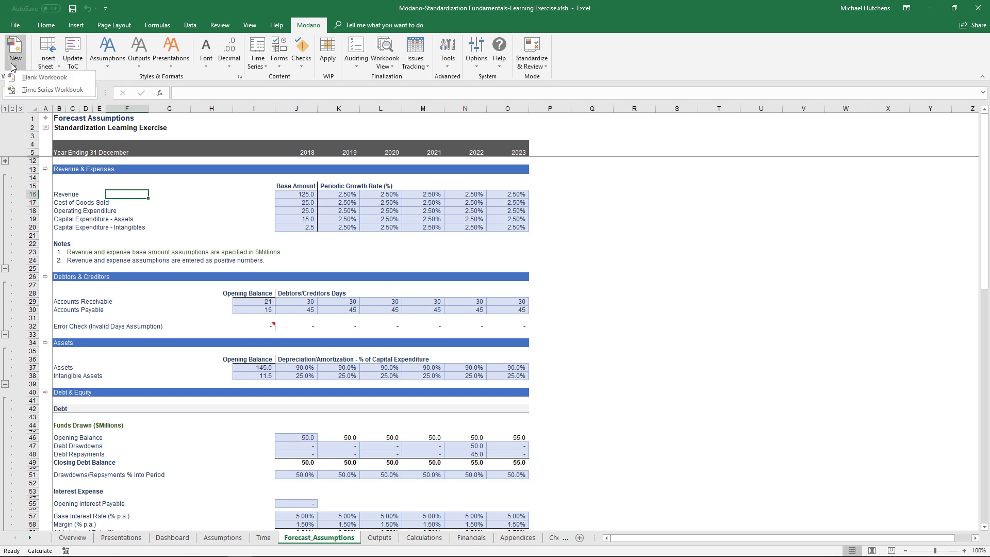
{"action": "left_click", "coordinate": [30, 91]}
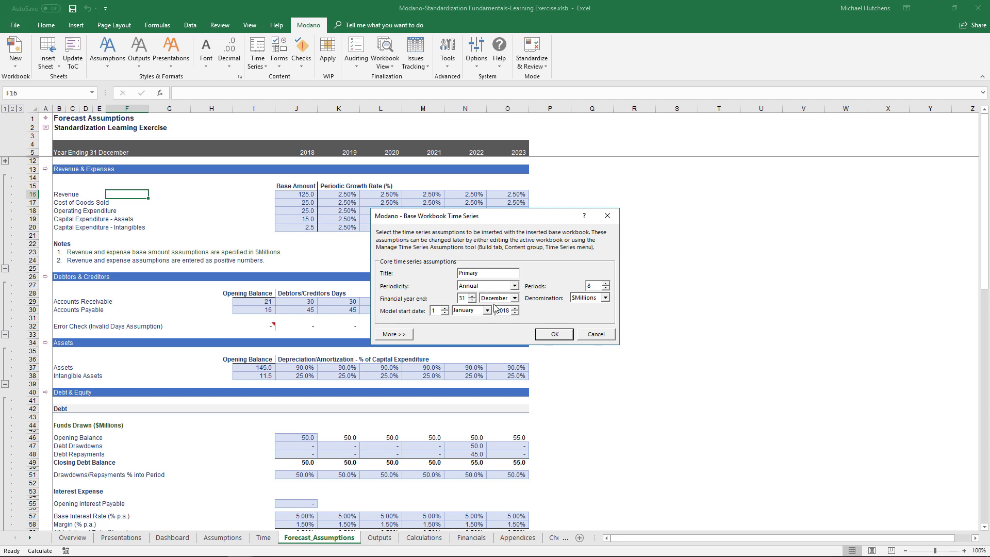
{"action": "left_click", "coordinate": [546, 335]}
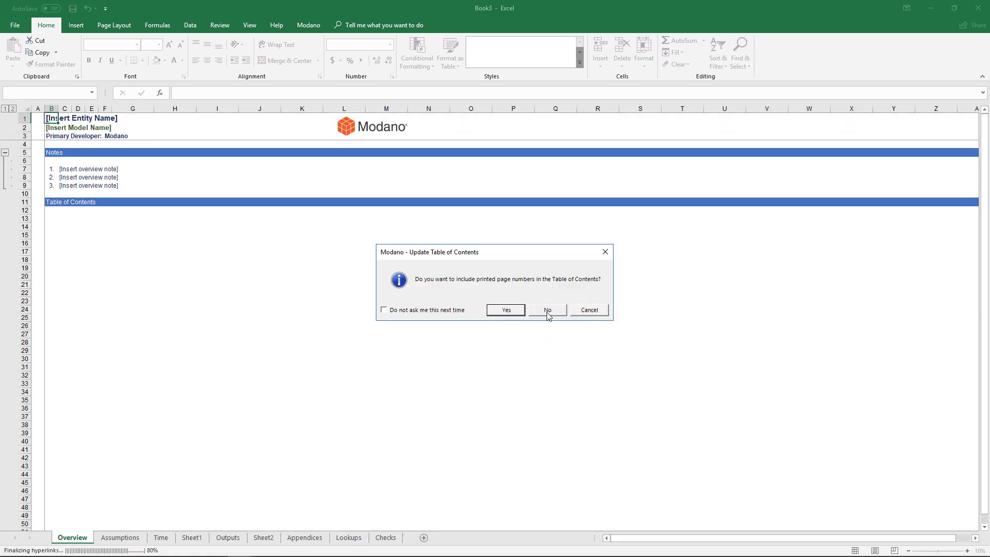
{"action": "left_click", "coordinate": [547, 312]}
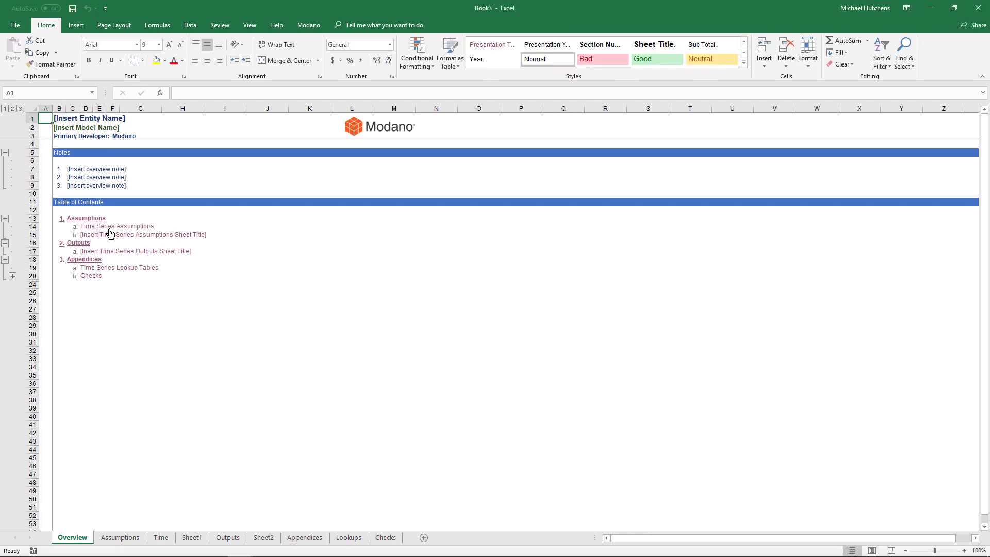
View the new workbook's Time Series Assumptions sheet and its blank time series assumptions sheet through the table of contents.
{"action": "left_click", "coordinate": [103, 235]}
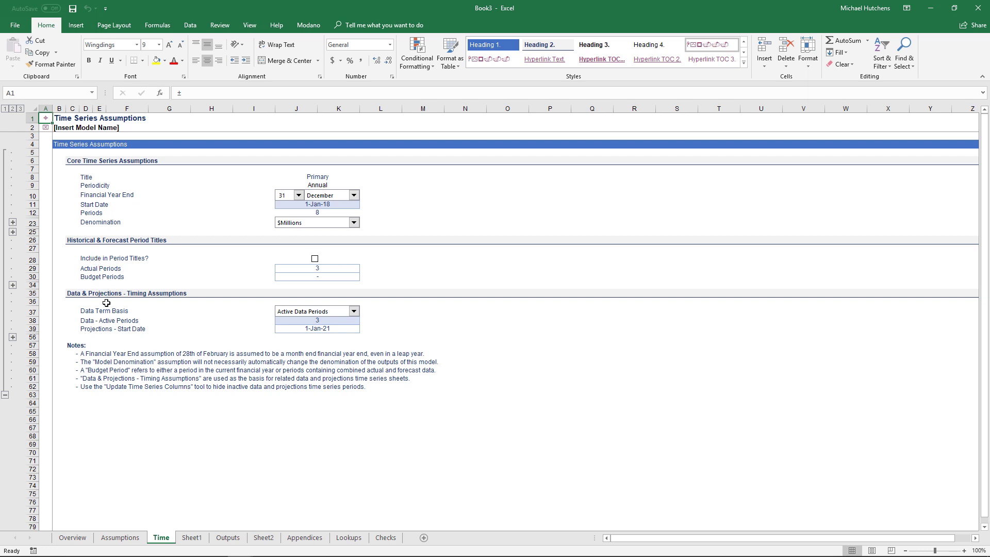
{"action": "left_click", "coordinate": [45, 121]}
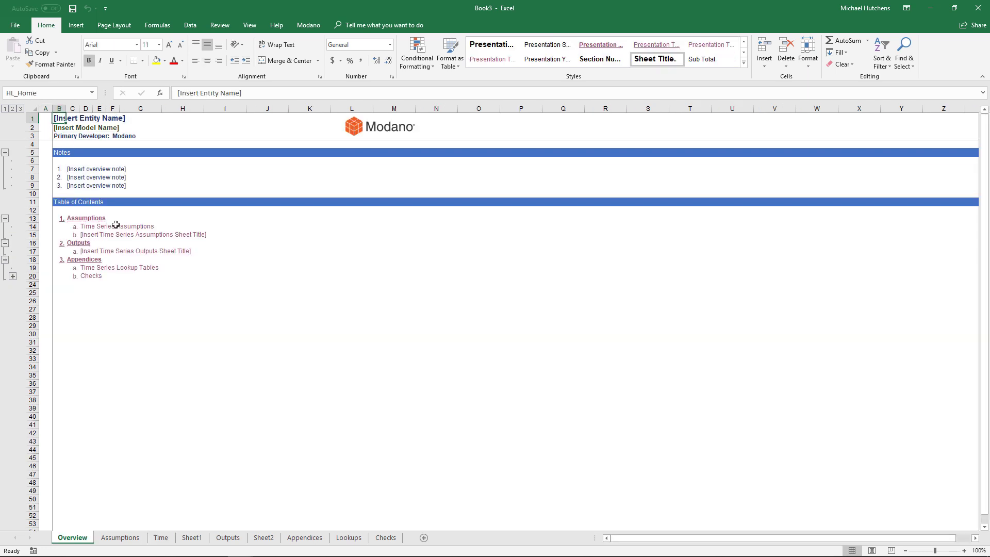
{"action": "left_click", "coordinate": [107, 236]}
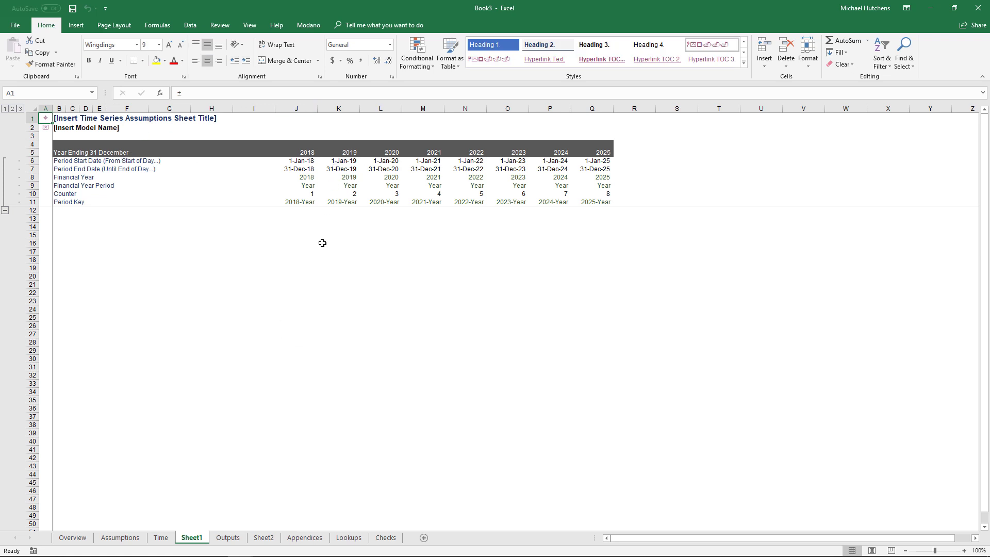
Insert an 8-period time series assumptions sheet named Revenue, without page numbers in the contents, and title it Revenue in B1.
{"action": "right_click", "coordinate": [195, 537]}
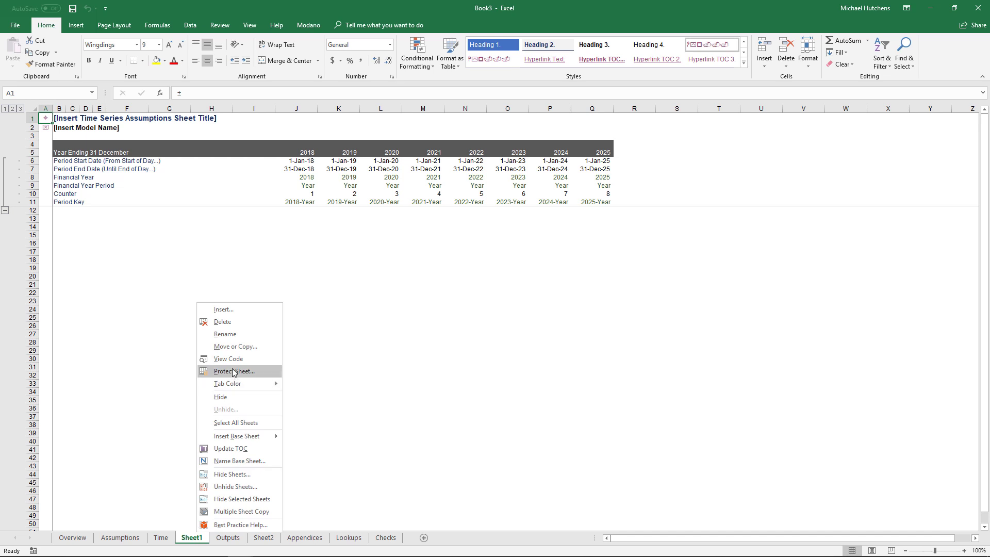
{"action": "mouse_move", "coordinate": [226, 439]}
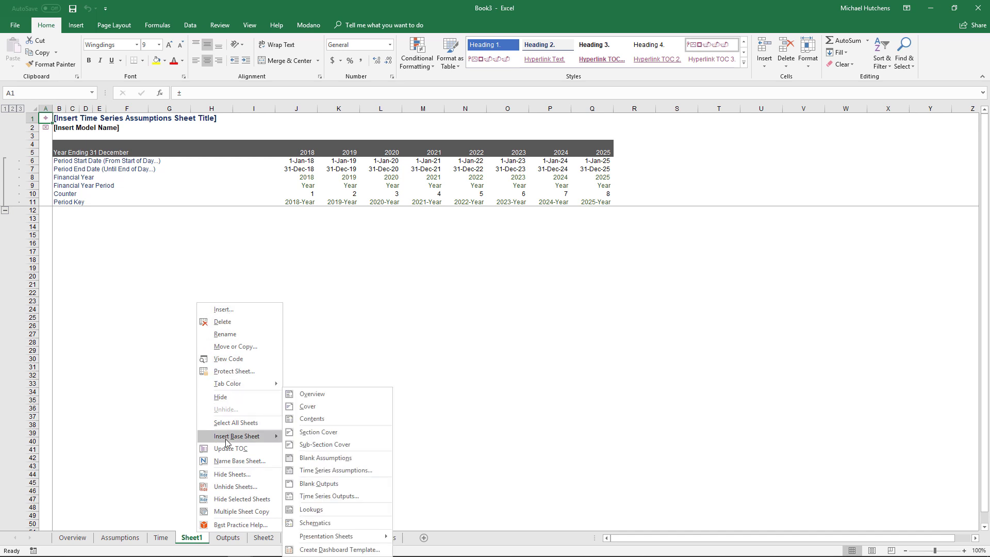
{"action": "left_click", "coordinate": [308, 471]}
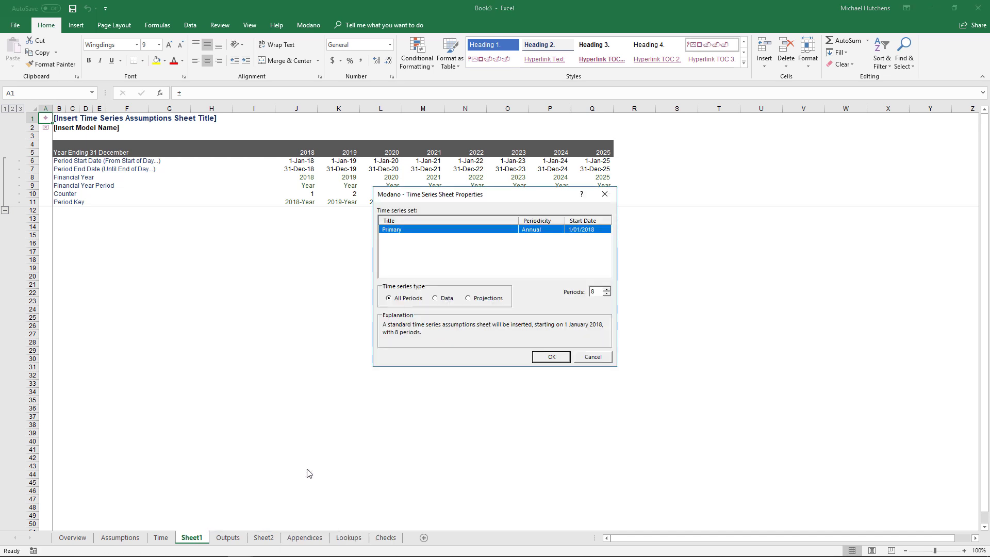
{"action": "left_click", "coordinate": [542, 358]}
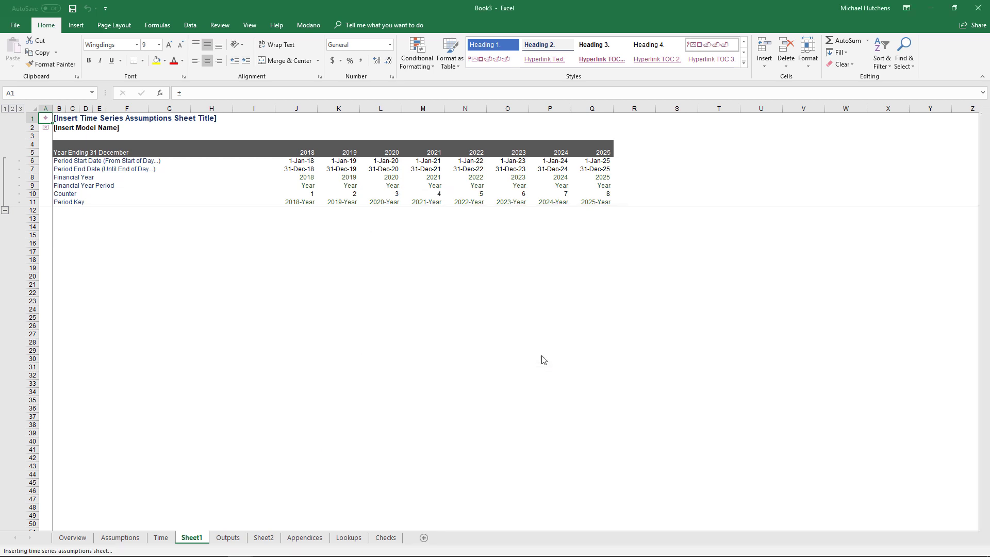
{"action": "type", "text": "Revenue"}
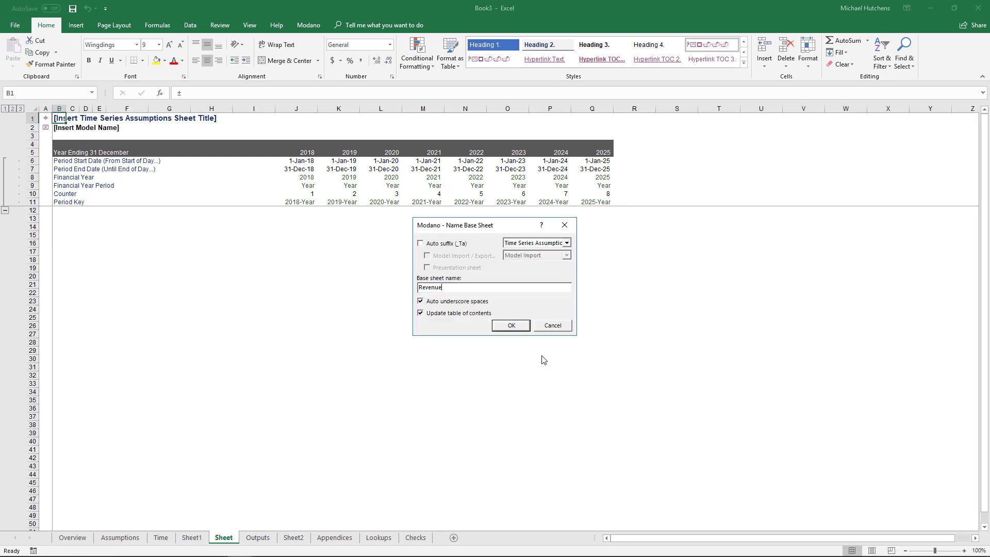
{"action": "key", "text": "Return"}
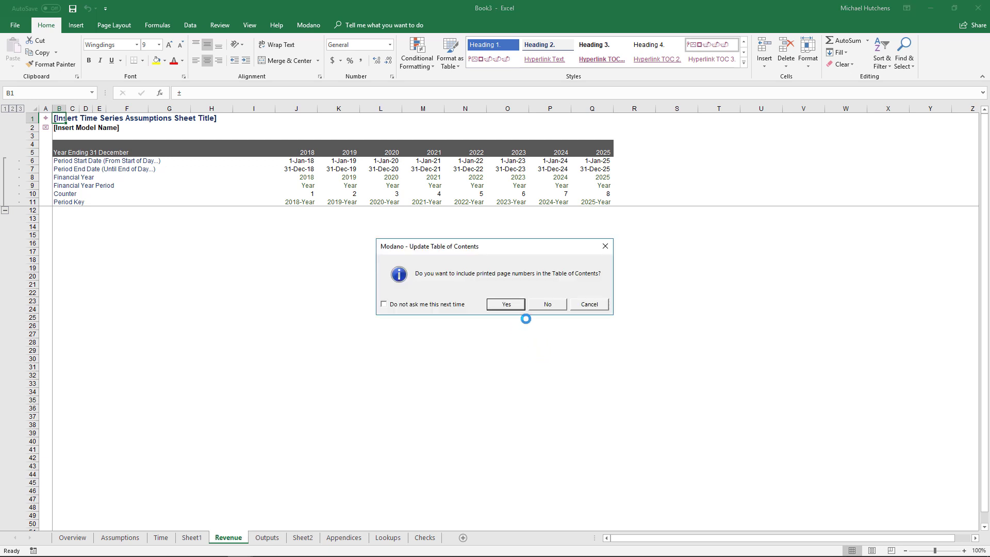
{"action": "left_click", "coordinate": [543, 306]}
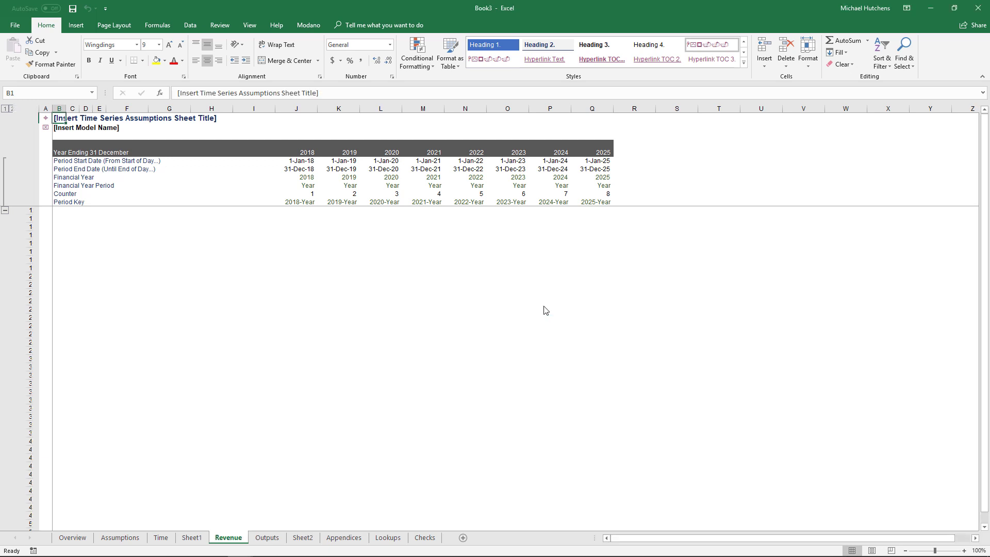
{"action": "type", "text": "Revenue"}
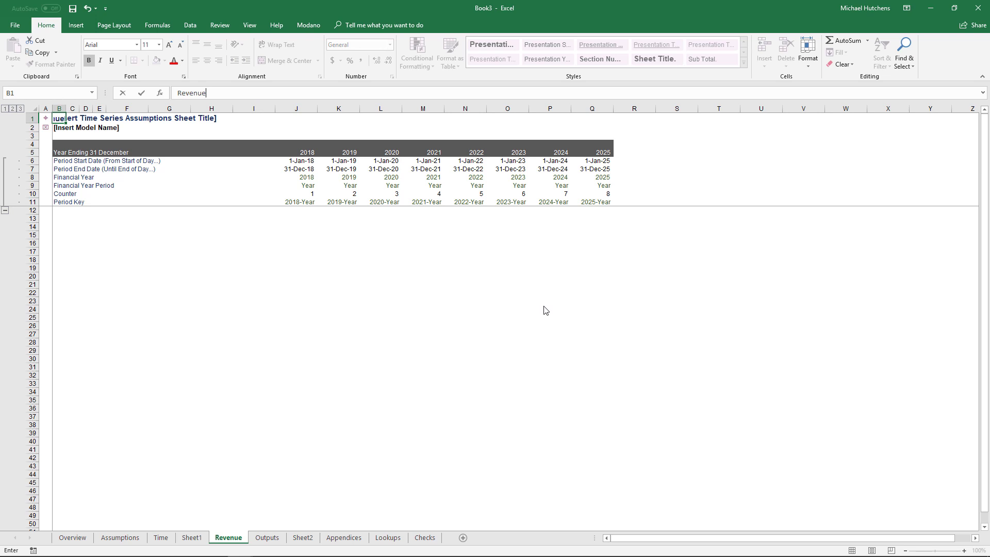
{"action": "key", "text": "Return"}
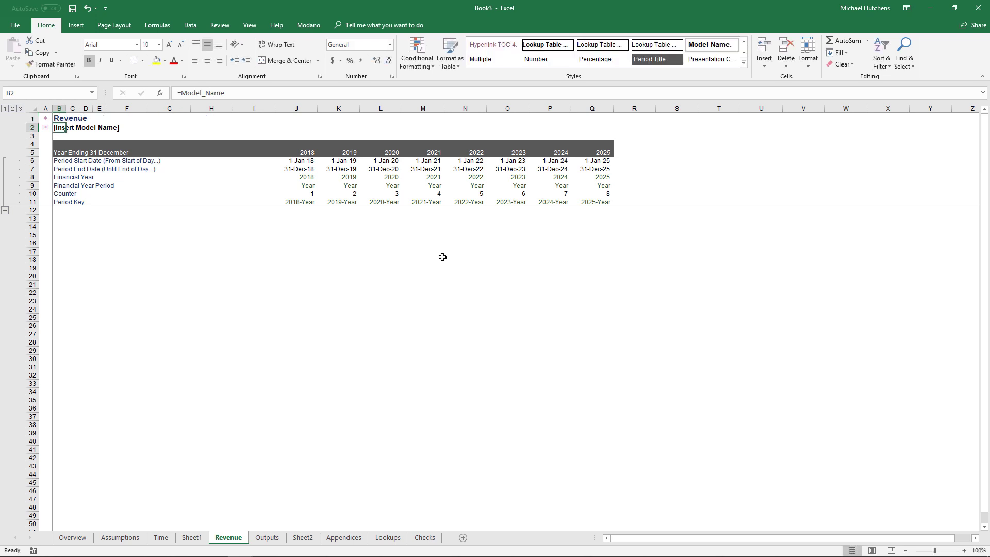
Review the updated table of contents and the Time Series Lookup Tables sheet, and return to the Overview sheet.
{"action": "left_click", "coordinate": [46, 118]}
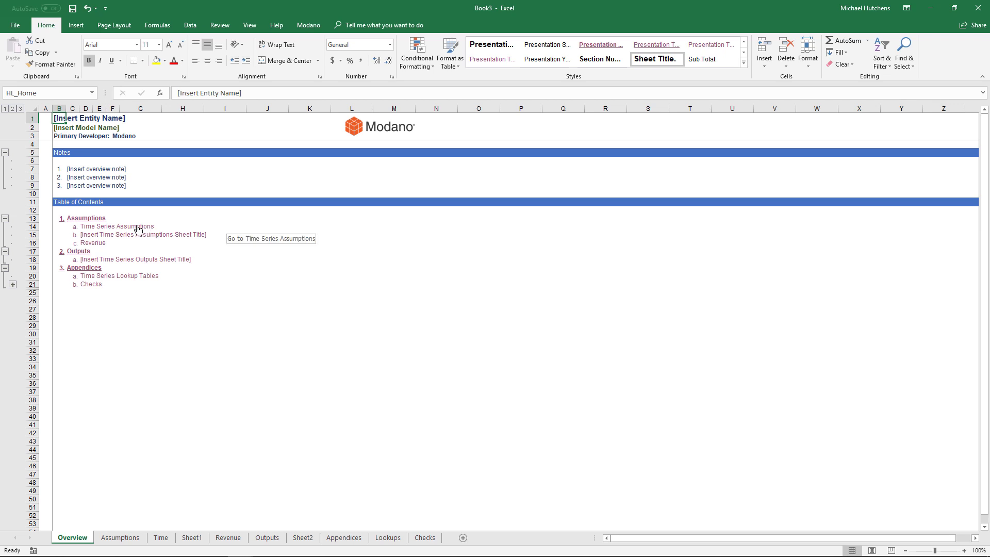
{"action": "left_click", "coordinate": [105, 280]}
{"action": "scroll", "coordinate": [177, 253], "scroll_direction": "down", "scroll_amount": 12}
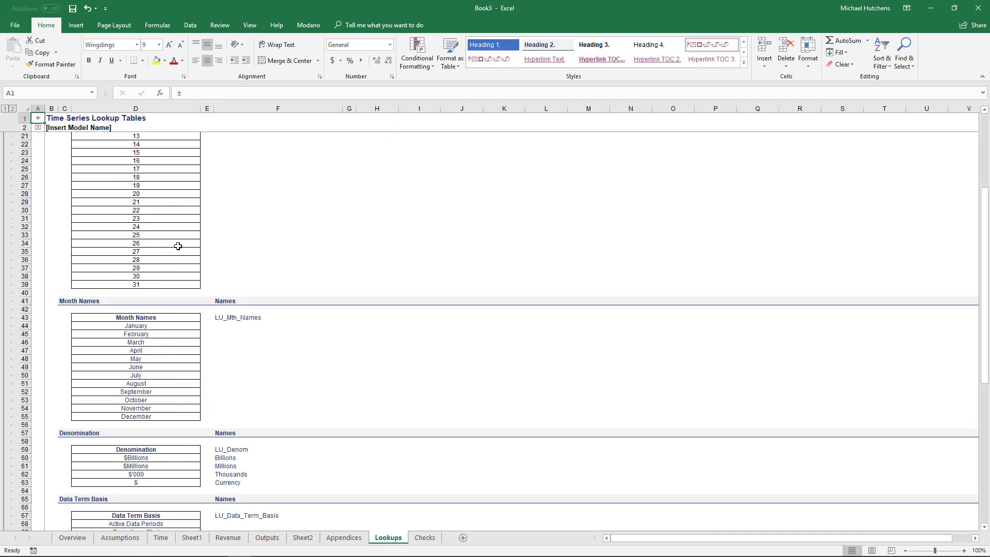
{"action": "scroll", "coordinate": [176, 243], "scroll_direction": "up", "scroll_amount": 12}
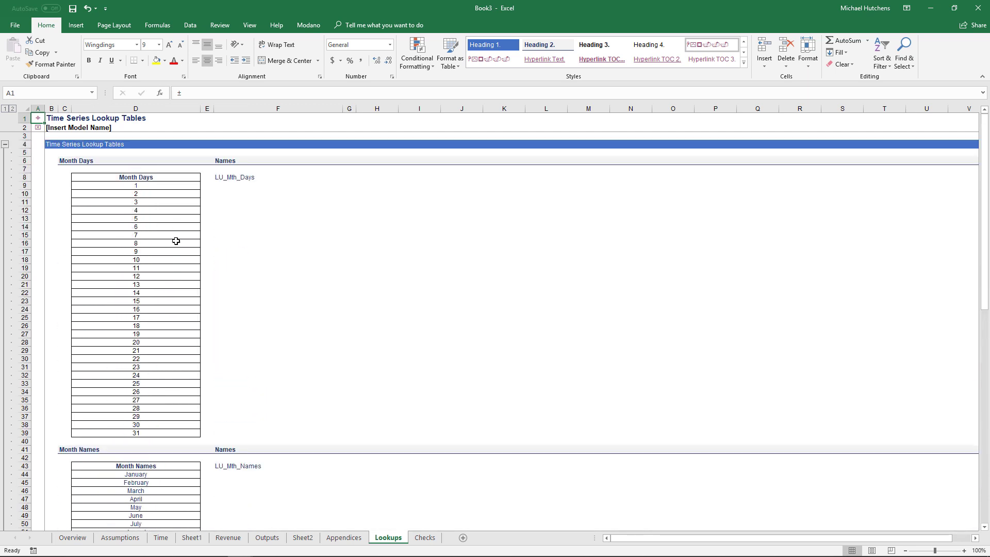
{"action": "left_click", "coordinate": [35, 118]}
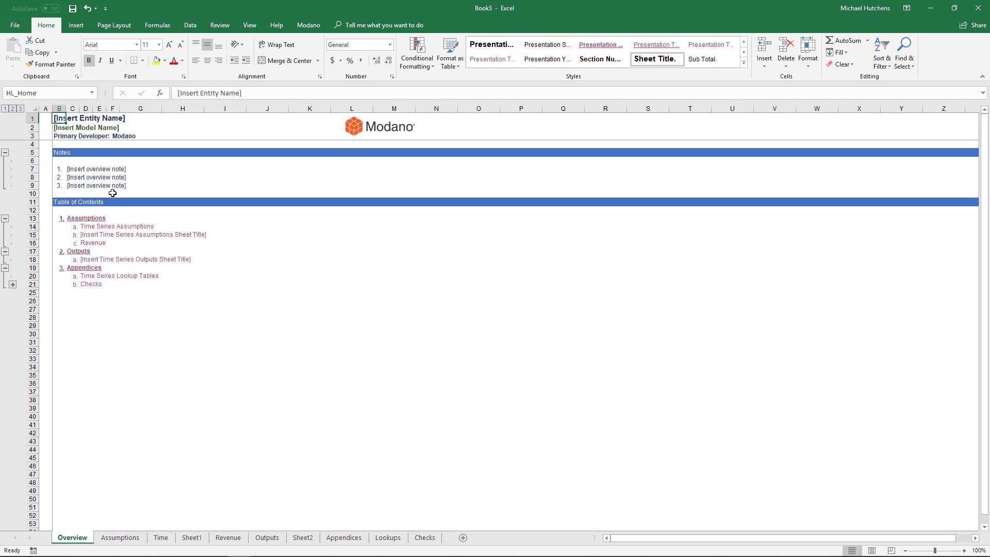
Inspect the month choices for Financial Year End on the Time Series Assumptions sheet without changing the selection.
{"action": "left_click", "coordinate": [113, 230]}
{"action": "left_click", "coordinate": [317, 197]}
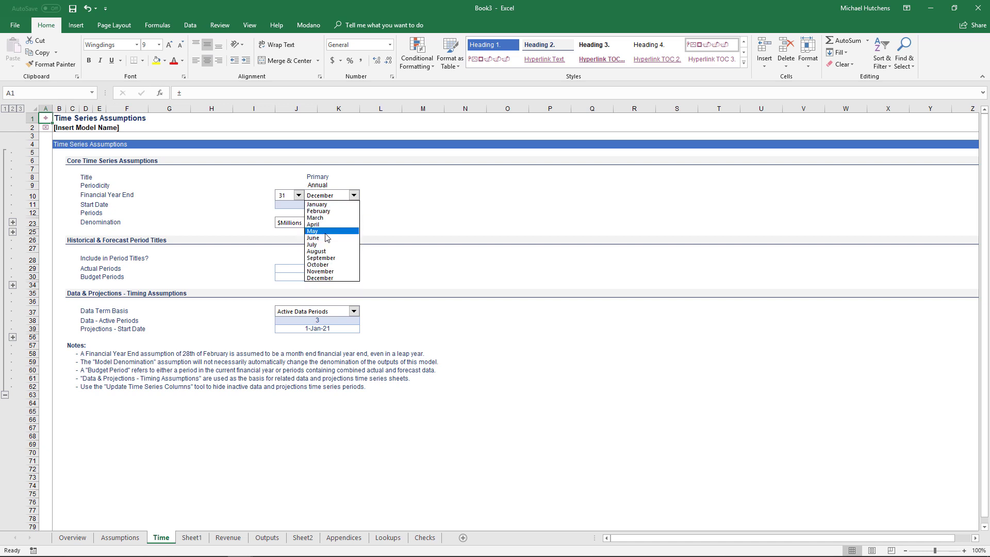
{"action": "left_click", "coordinate": [431, 231]}
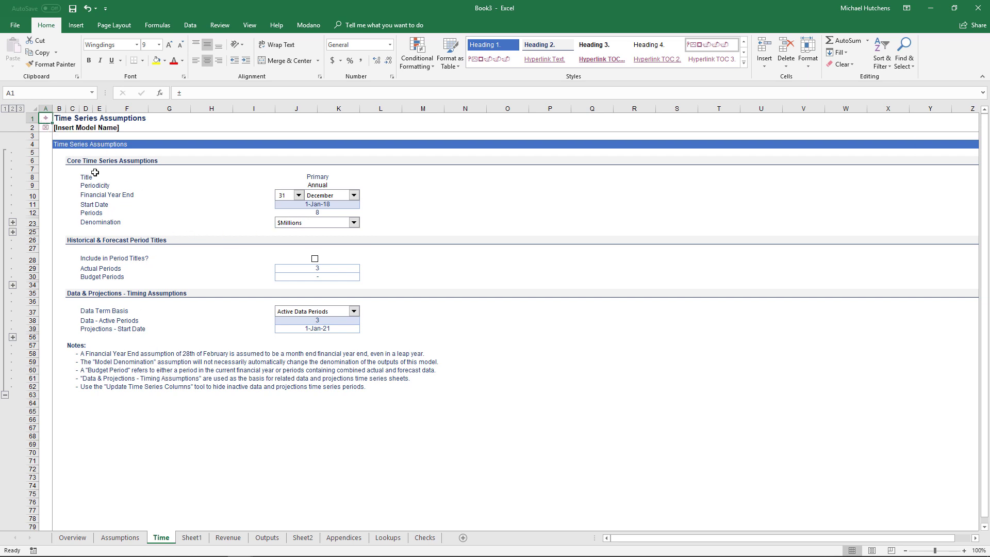
Switch back to the Standardization Fundamentals learning exercise workbook and go to its Time Series Assumptions sheet via the Overview.
{"action": "left_click", "coordinate": [249, 25]}
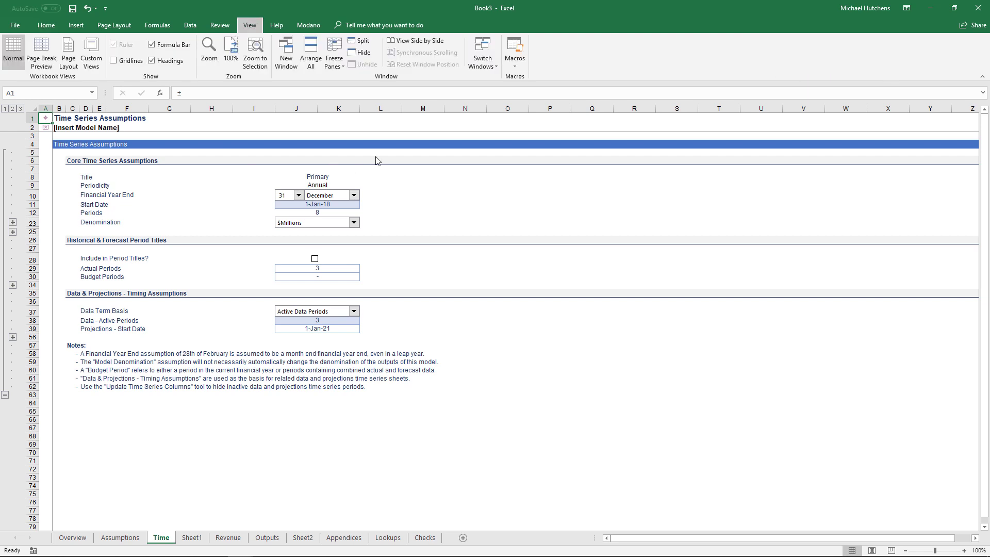
{"action": "left_click", "coordinate": [482, 54]}
{"action": "left_click", "coordinate": [540, 102]}
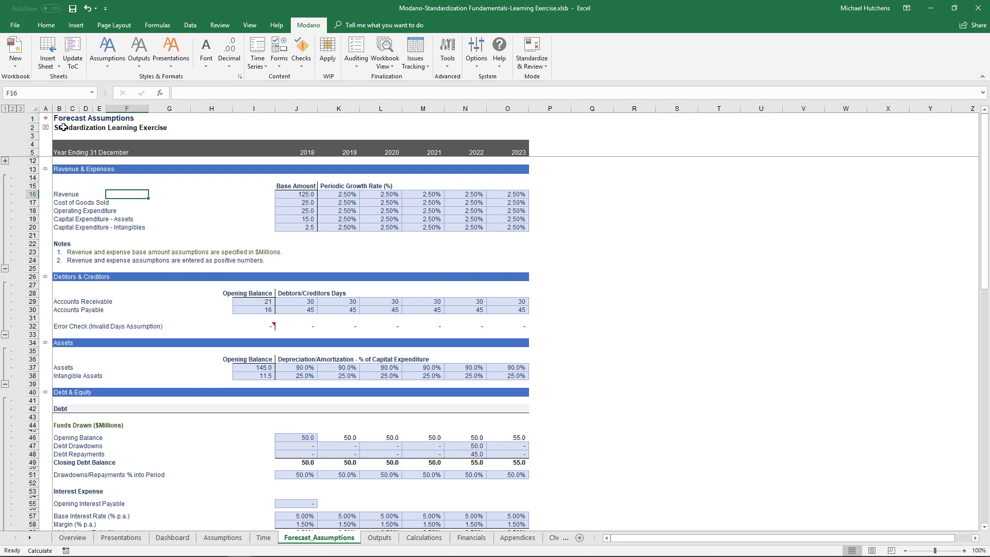
{"action": "left_click", "coordinate": [46, 117]}
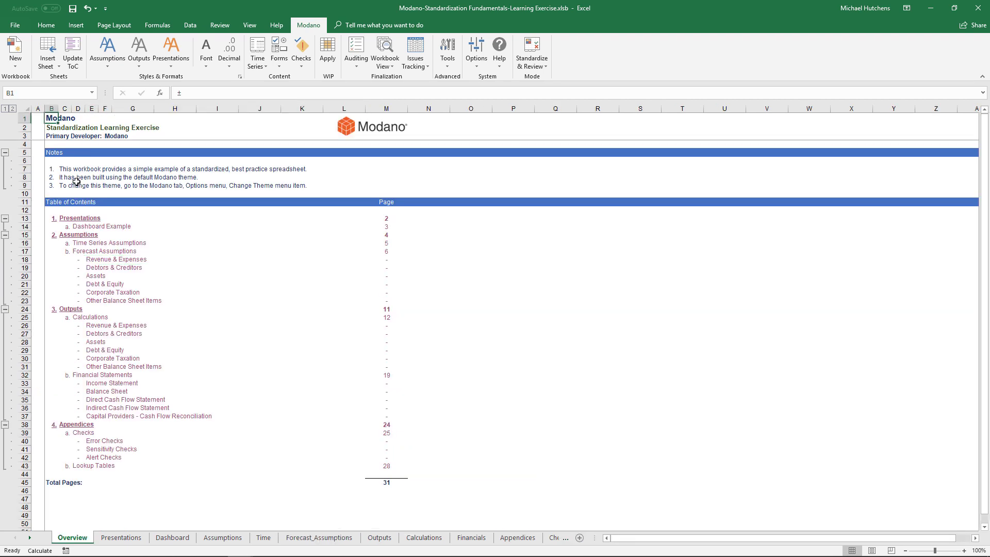
{"action": "left_click", "coordinate": [93, 239]}
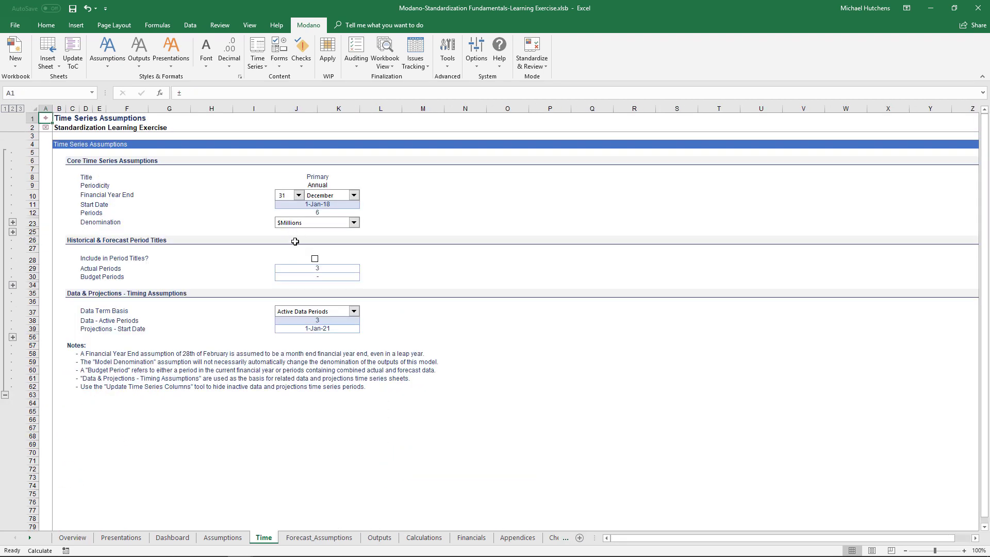
Switch to Book3 to compare its Time Series Assumptions sheet, then return to the Standardization Fundamentals learning exercise workbook.
{"action": "key", "text": "alt+w"}
{"action": "key", "text": "w"}
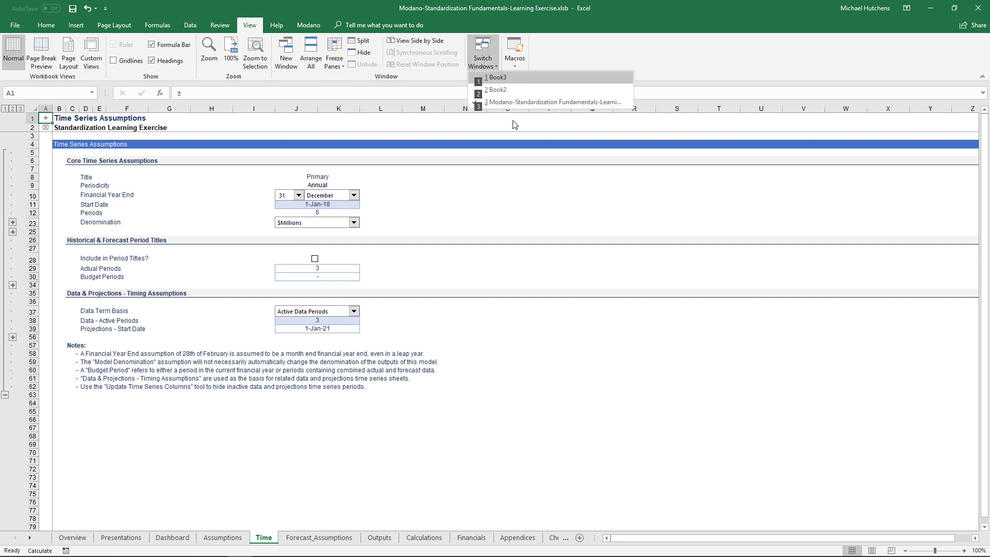
{"action": "left_click", "coordinate": [518, 78]}
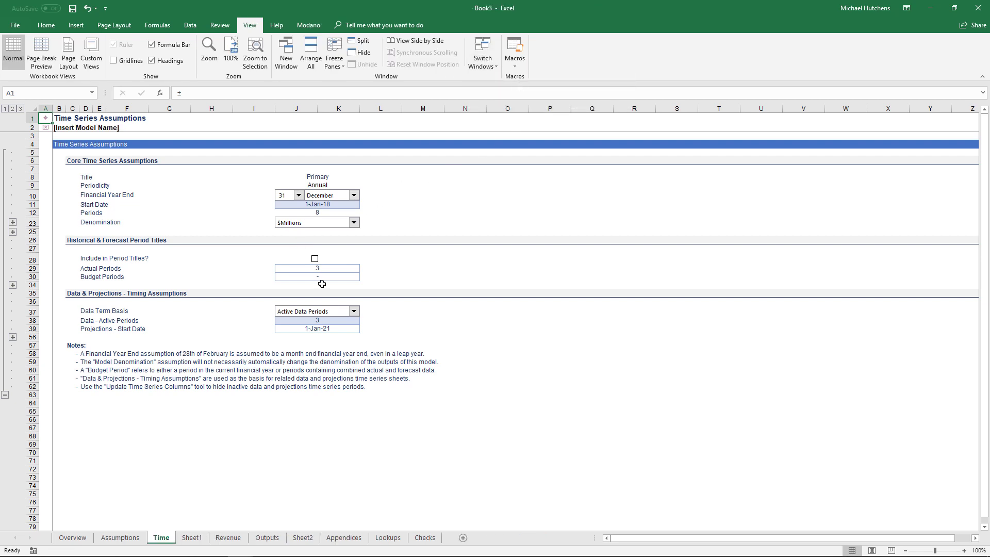
{"action": "key", "text": "alt+w"}
{"action": "key", "text": "w"}
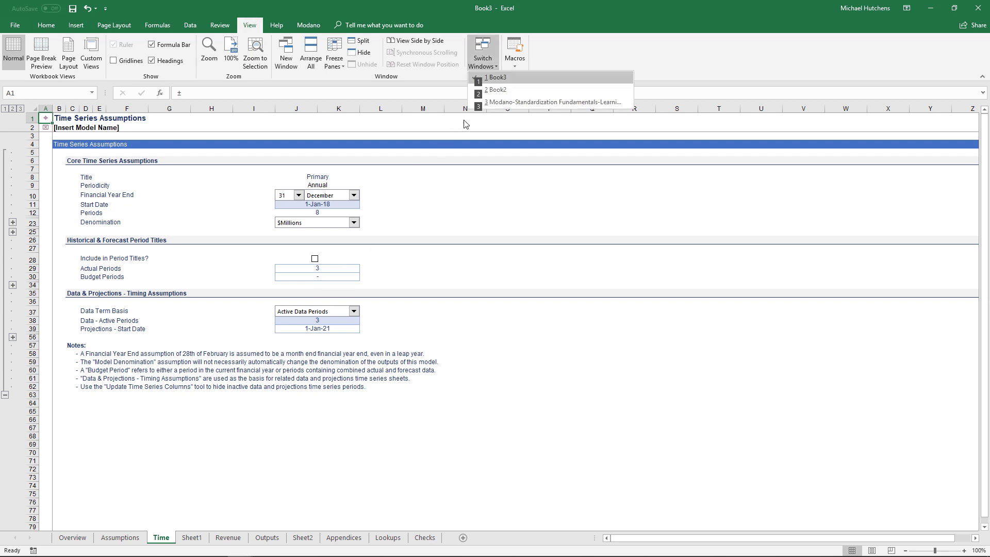
{"action": "left_click", "coordinate": [499, 103]}
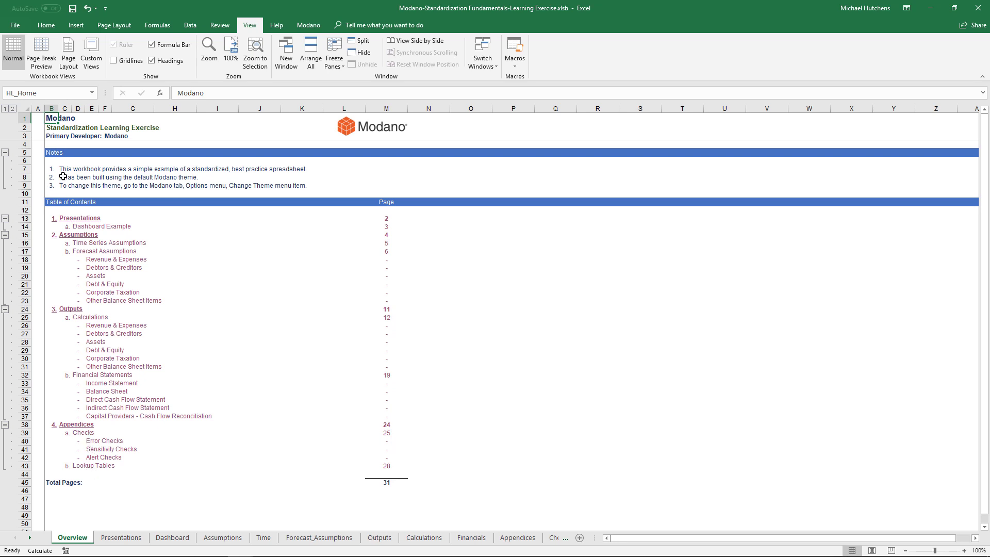
Visit the Debt & Equity calculations and the Checks sheet, and follow the Income Statement check to the balance sheet's Total Error Check Result.
{"action": "left_click", "coordinate": [103, 351]}
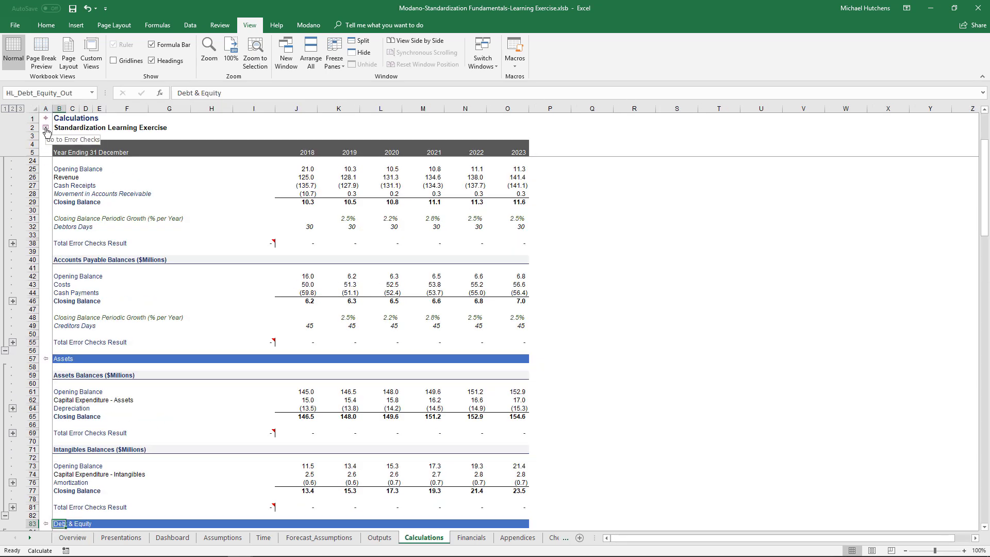
{"action": "left_click", "coordinate": [46, 129]}
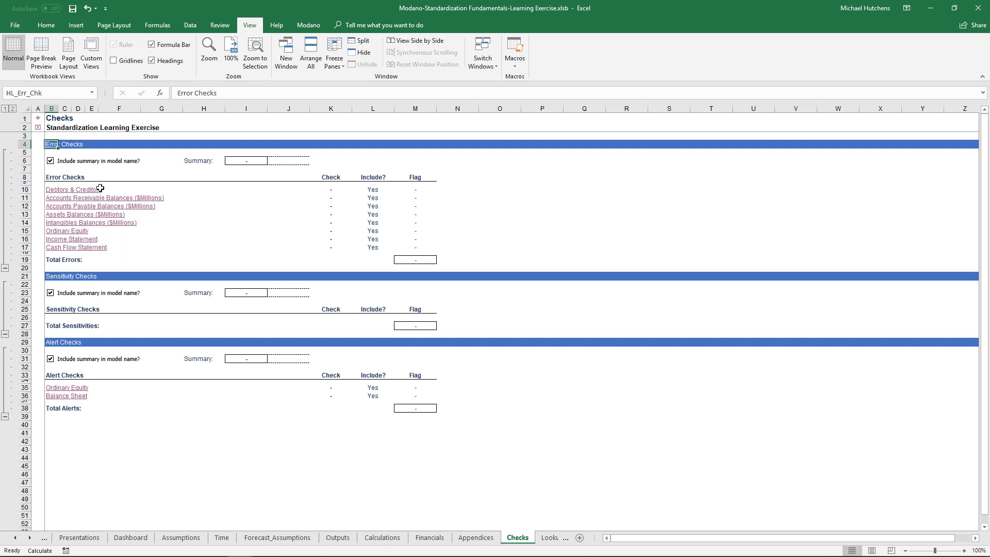
{"action": "left_click", "coordinate": [65, 240]}
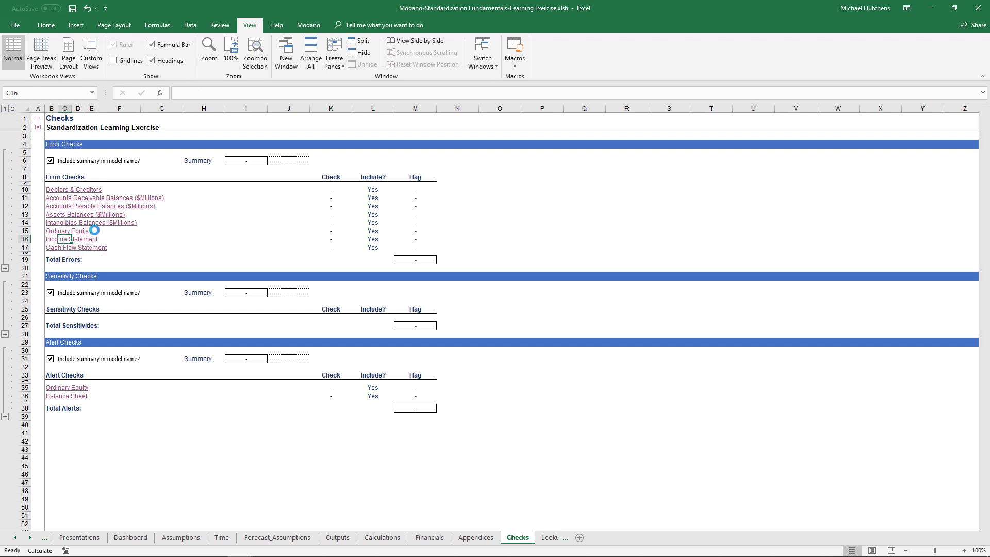
{"action": "scroll", "coordinate": [277, 392], "scroll_direction": "down", "scroll_amount": 8}
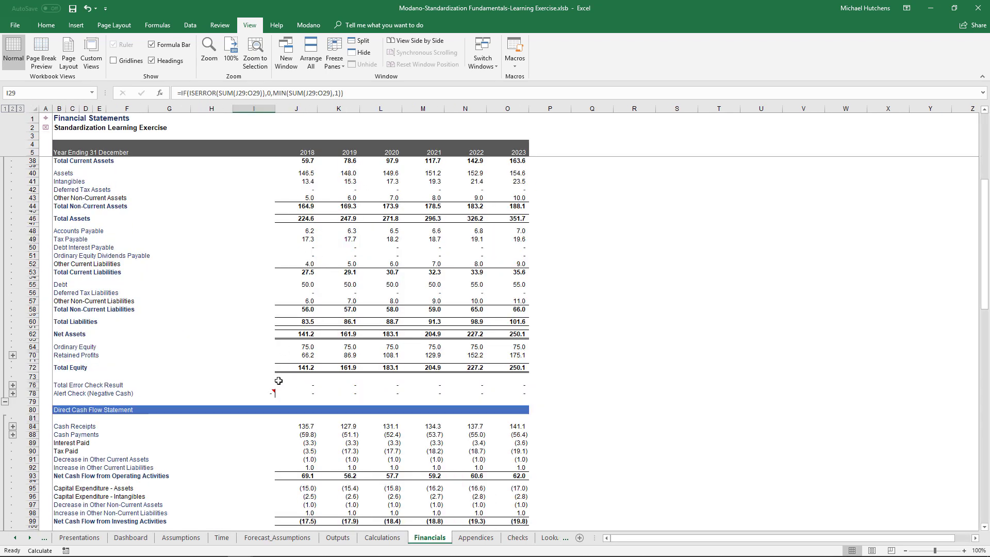
{"action": "left_click", "coordinate": [271, 384]}
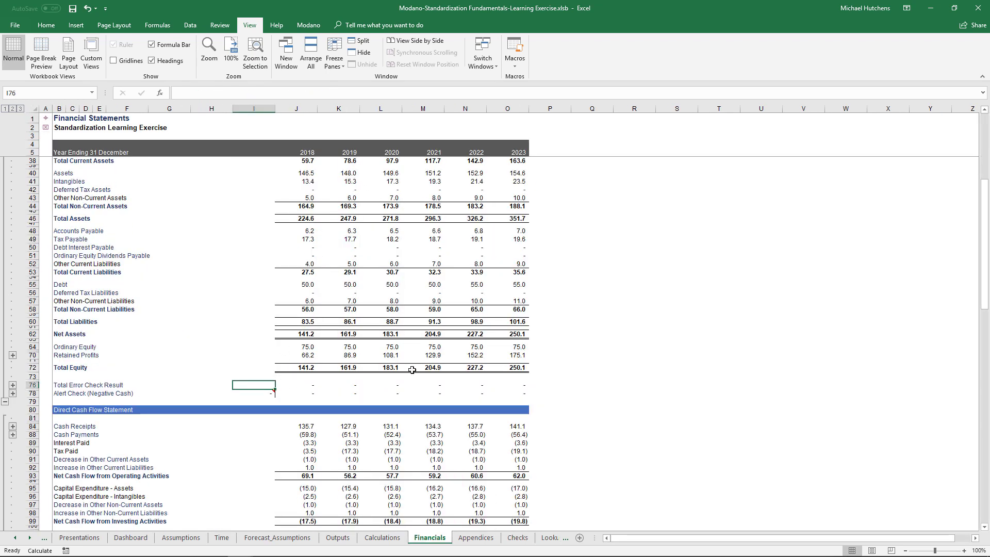
Inspect the 2018 Total Error Check Result formula under the balance sheet and expand its grouped detail rows.
{"action": "left_click", "coordinate": [311, 386]}
{"action": "double_click", "coordinate": [309, 385]}
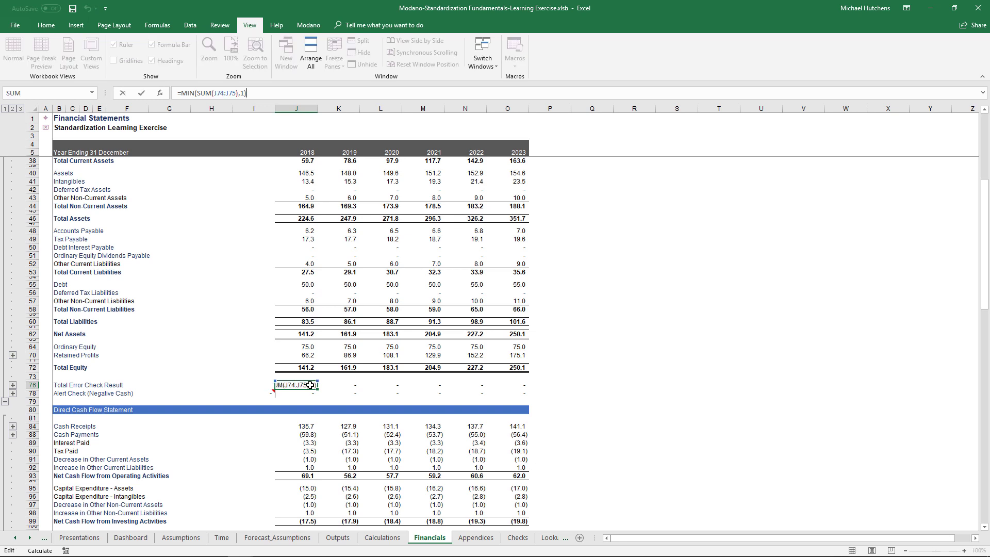
{"action": "key", "text": "Escape"}
{"action": "left_click", "coordinate": [13, 384]}
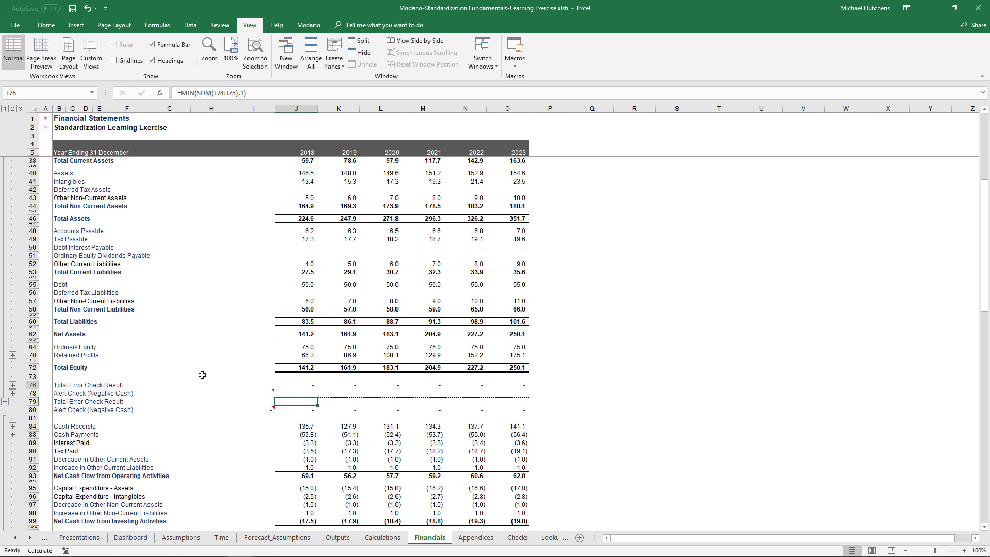
Inspect the 2018 formulas of the Error Values Check, Balance Check and Total Error Check Result without changing them.
{"action": "left_click", "coordinate": [303, 385]}
{"action": "key", "text": "F2"}
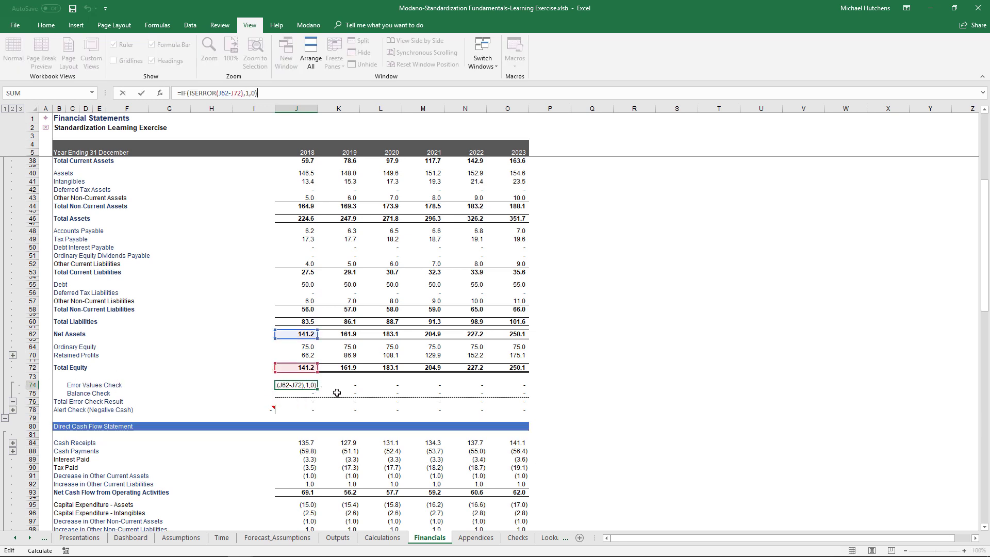
{"action": "key", "text": "Escape"}
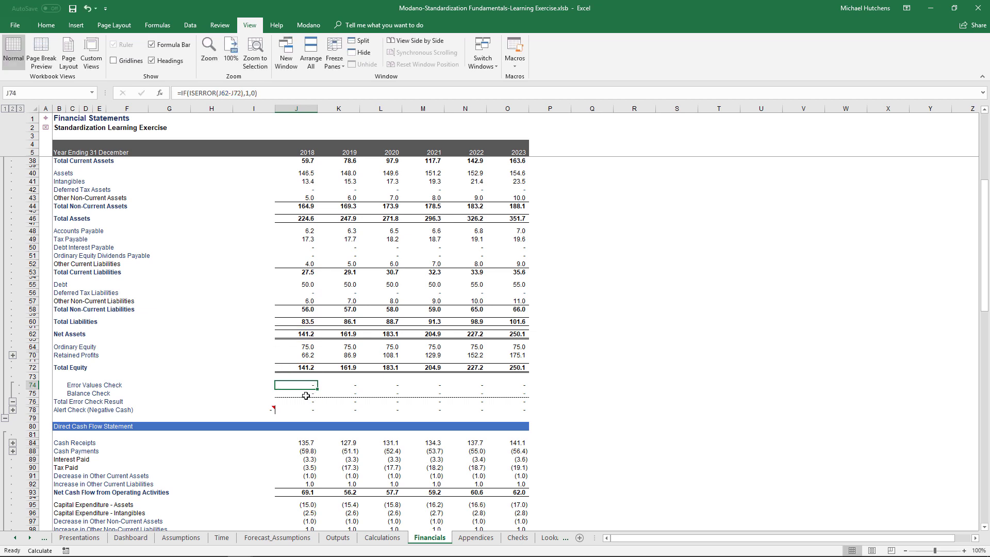
{"action": "left_click", "coordinate": [308, 393]}
{"action": "key", "text": "F2"}
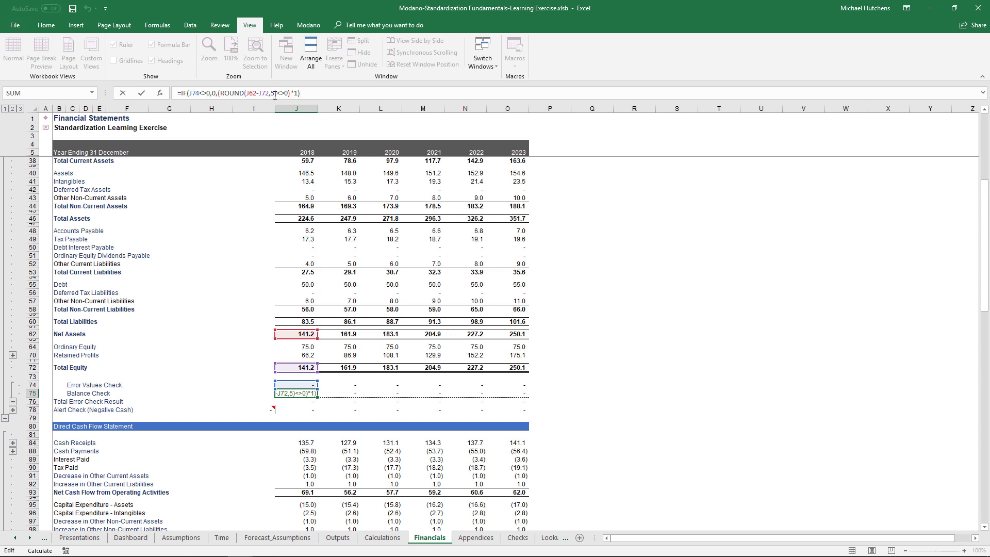
{"action": "key", "text": "Escape"}
{"action": "left_click", "coordinate": [308, 402]}
{"action": "key", "text": "F2"}
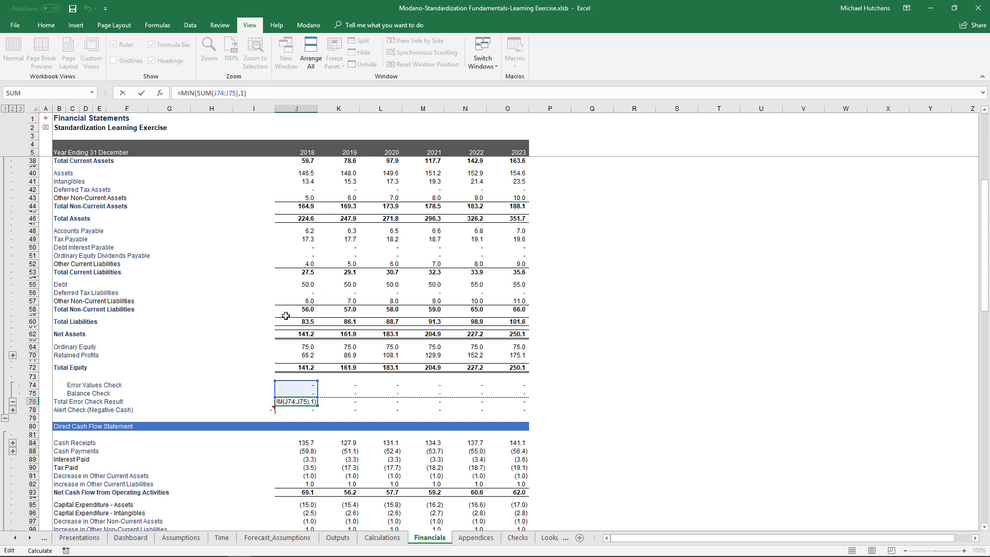
{"action": "left_click", "coordinate": [308, 391]}
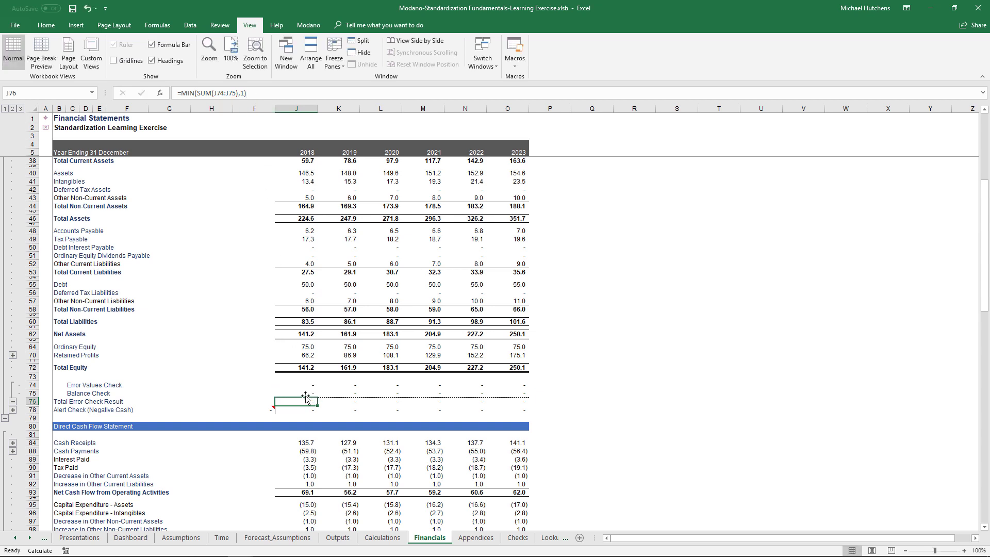
Test the balance check by adding 1 to the 2018 Total Equity formula, and restore the original formula.
{"action": "left_click", "coordinate": [309, 367]}
{"action": "left_click", "coordinate": [242, 95]}
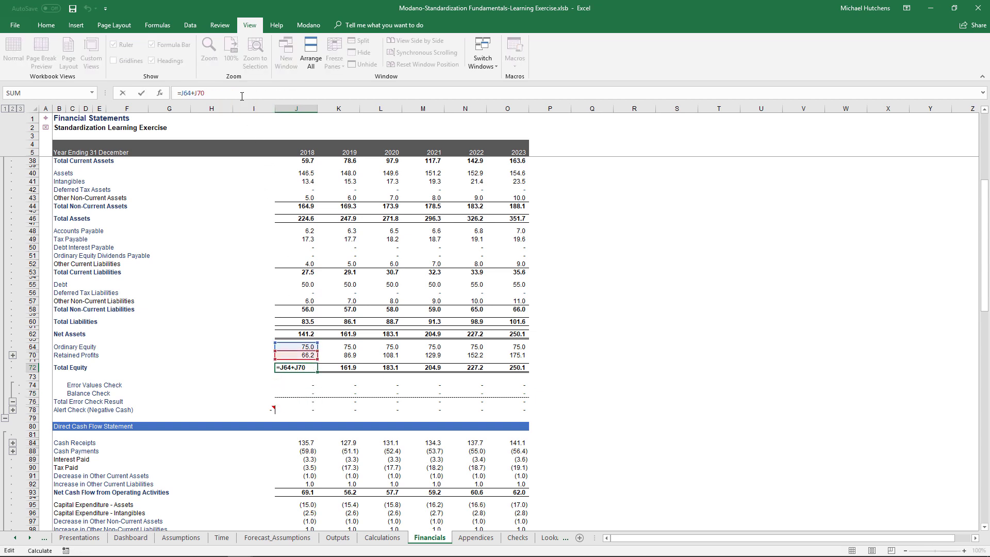
{"action": "key", "text": "Return"}
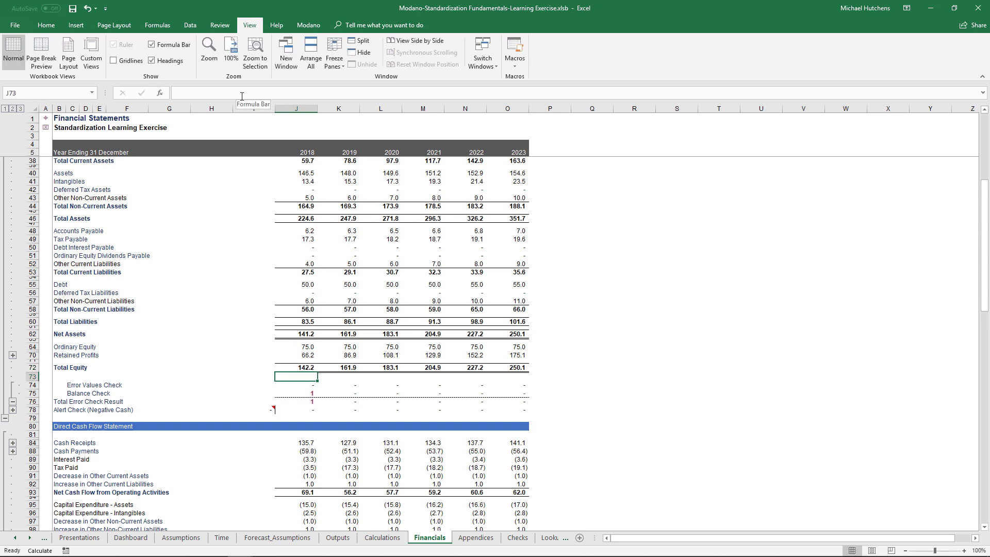
{"action": "key", "text": "Right"}
{"action": "key", "text": "Left"}
{"action": "key", "text": "Up"}
{"action": "left_click", "coordinate": [242, 96]}
{"action": "type", "text": "+1"}
{"action": "key", "text": "Return"}
{"action": "key", "text": "Down"}
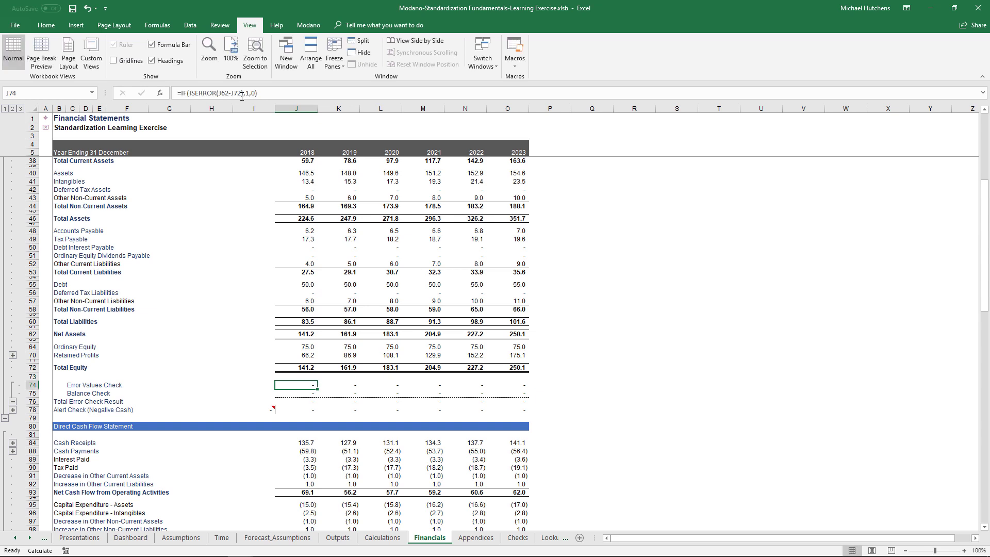
Review the Error Checks list on the Checks sheet and return to the Financials sheet through the Income Statement check.
{"action": "key", "text": "Left"}
{"action": "key", "text": "Down"}
{"action": "key", "text": "Down"}
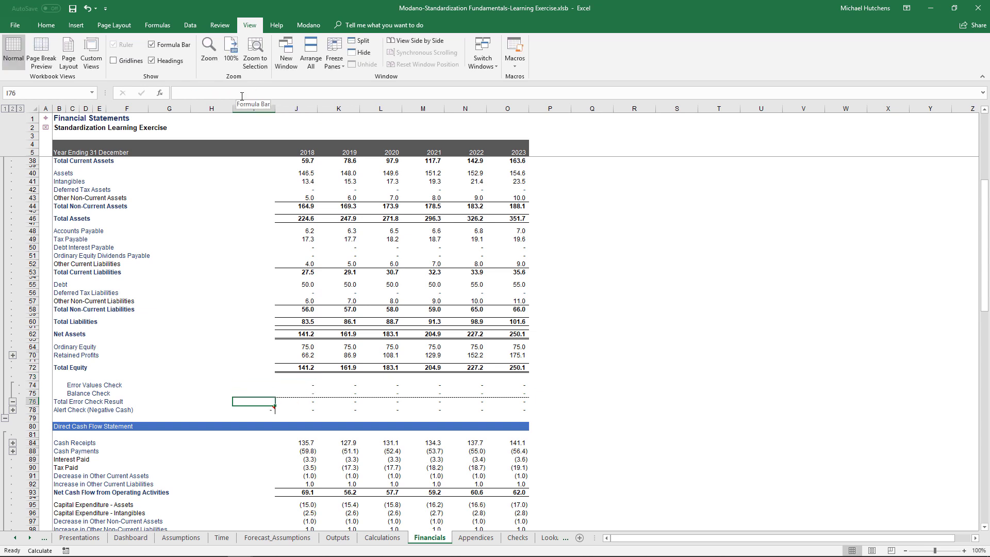
{"action": "left_click", "coordinate": [46, 127]}
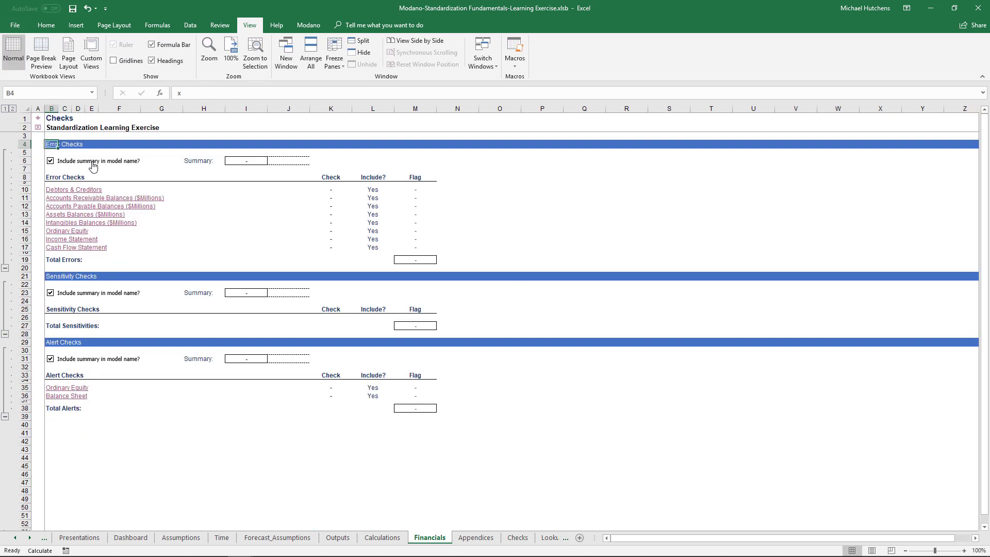
{"action": "left_click", "coordinate": [65, 240]}
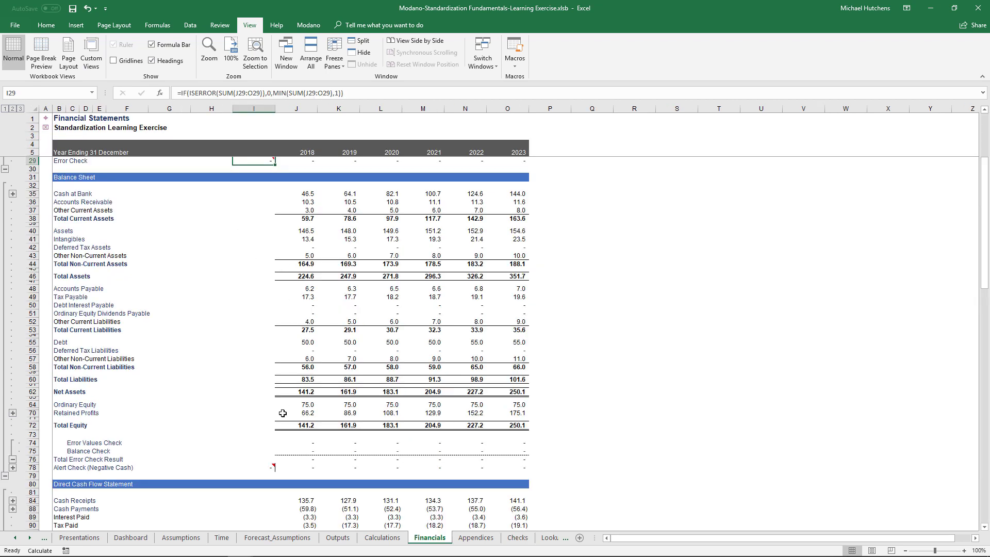
Select cell I76 on the Total Error Check Result row and expand the grouped row above Alert Check (Negative Cash).
{"action": "left_click", "coordinate": [265, 458]}
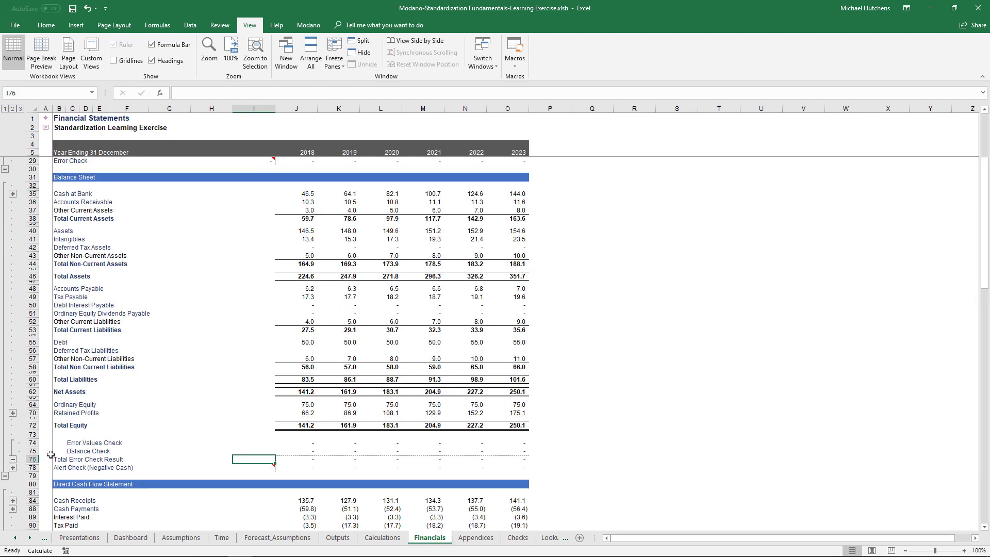
{"action": "left_click", "coordinate": [12, 467]}
{"action": "scroll", "coordinate": [263, 421], "scroll_direction": "down", "scroll_amount": 1}
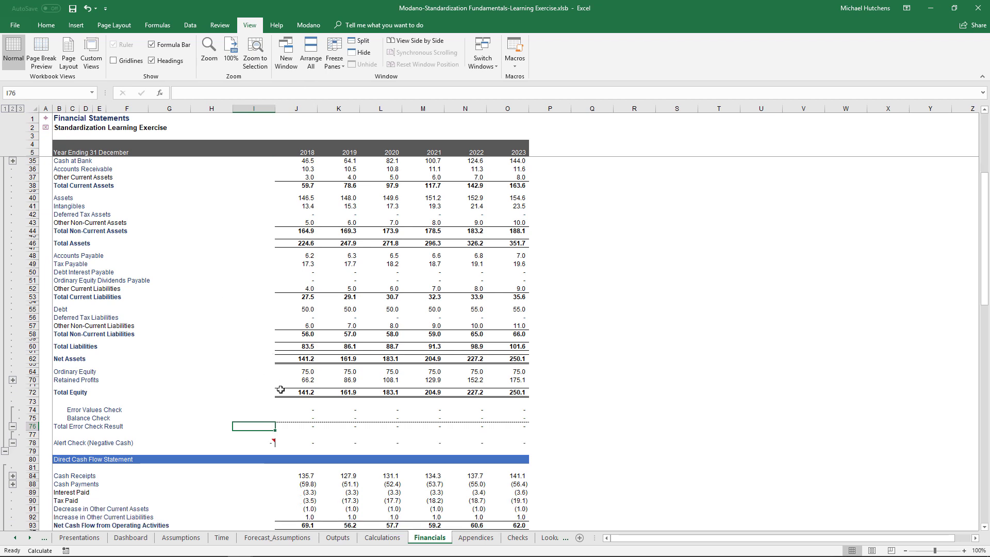
Add an error check in I76 that sums J76:O76 and takes its summary heading from the Balance Sheet title in B31.
{"action": "left_click", "coordinate": [309, 25]}
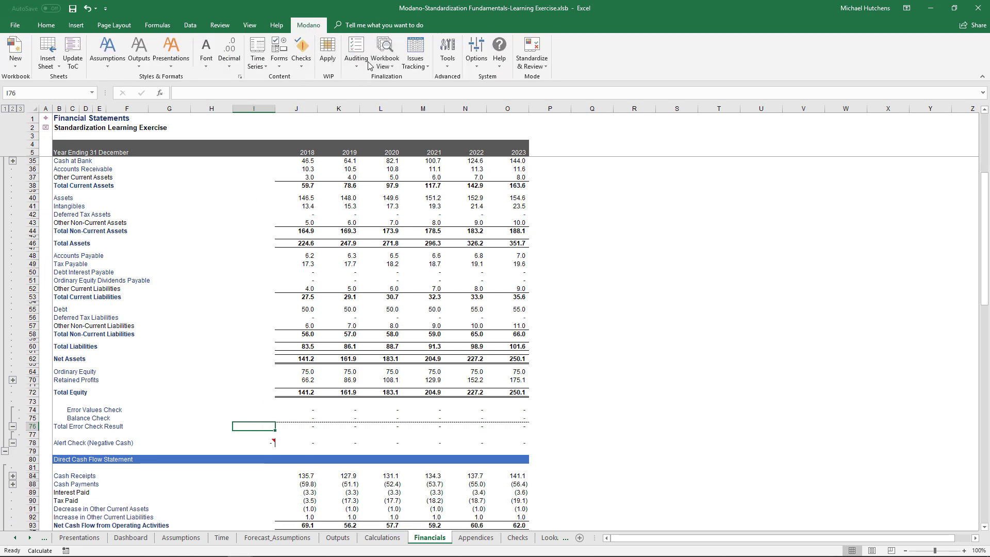
{"action": "left_click", "coordinate": [301, 61]}
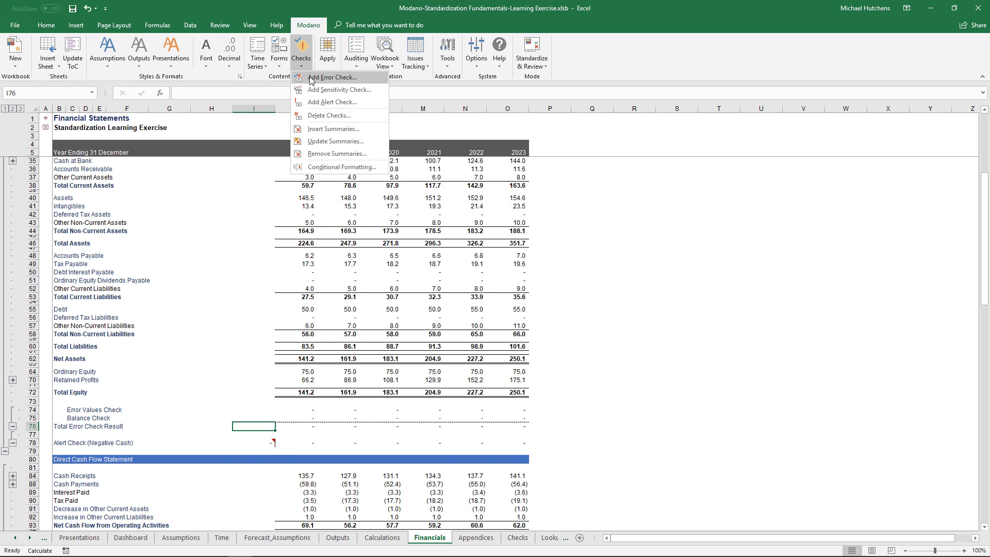
{"action": "left_click", "coordinate": [308, 77]}
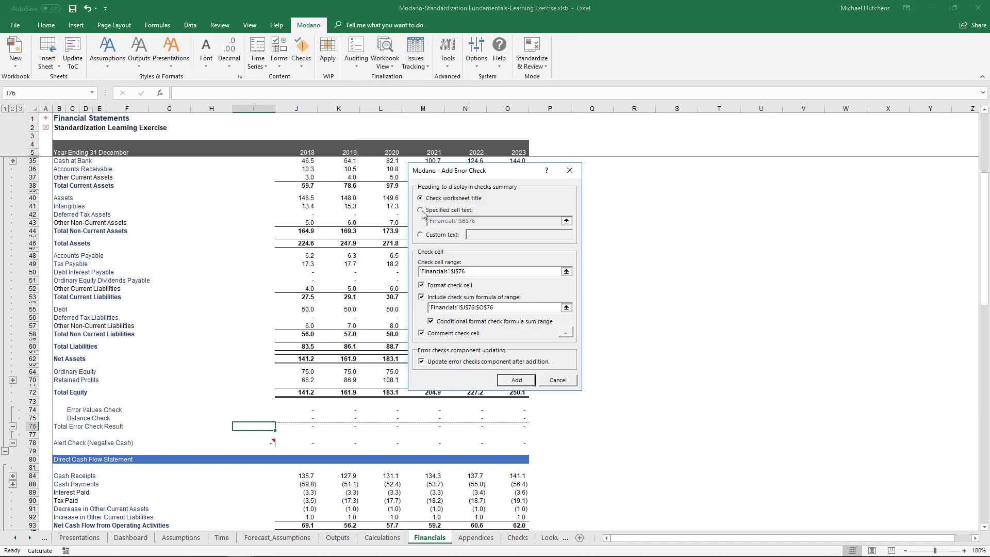
{"action": "left_click", "coordinate": [421, 210]}
{"action": "left_click", "coordinate": [566, 220]}
{"action": "scroll", "coordinate": [206, 234], "scroll_direction": "up", "scroll_amount": 4}
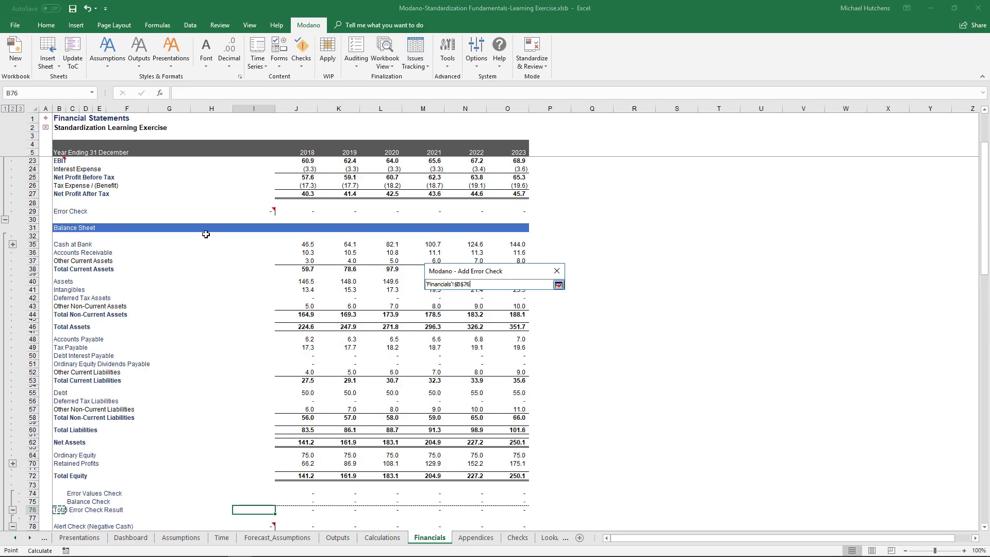
{"action": "left_click", "coordinate": [60, 227]}
{"action": "key", "text": "Return"}
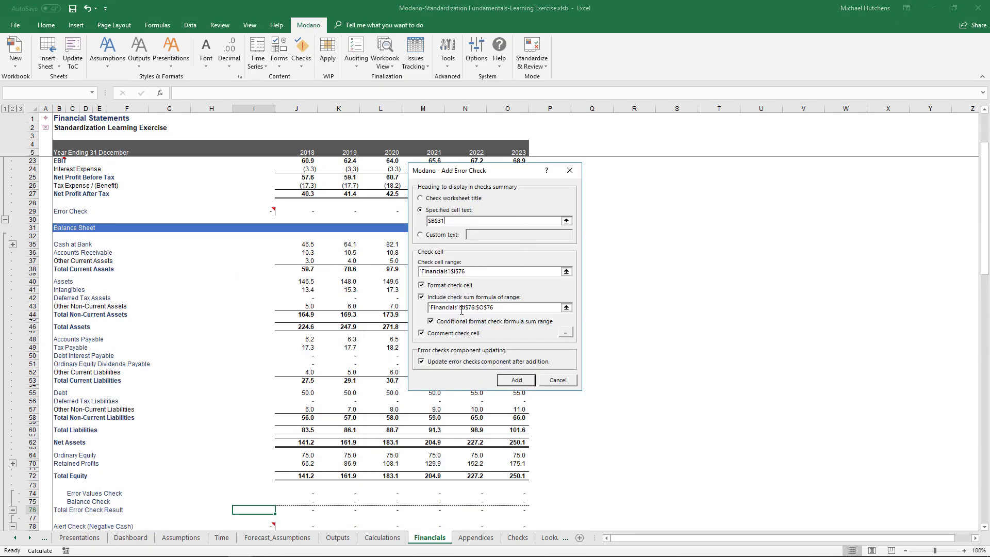
{"action": "left_click", "coordinate": [516, 380]}
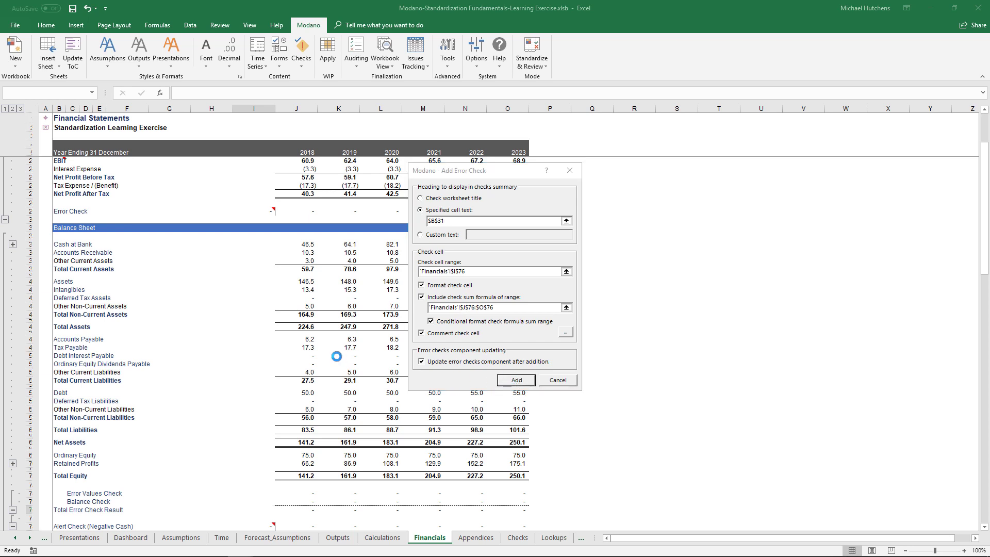
Examine the new Balance Sheet entry on the Checks sheet and follow it back to its check cell.
{"action": "scroll", "coordinate": [198, 274], "scroll_direction": "down", "scroll_amount": 2}
{"action": "left_click", "coordinate": [46, 127]}
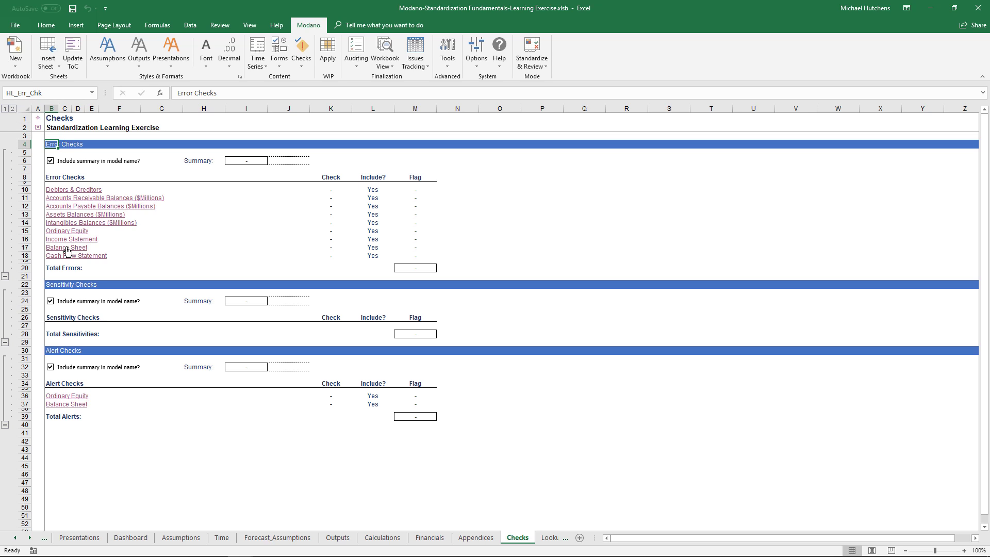
{"action": "left_click", "coordinate": [66, 247]}
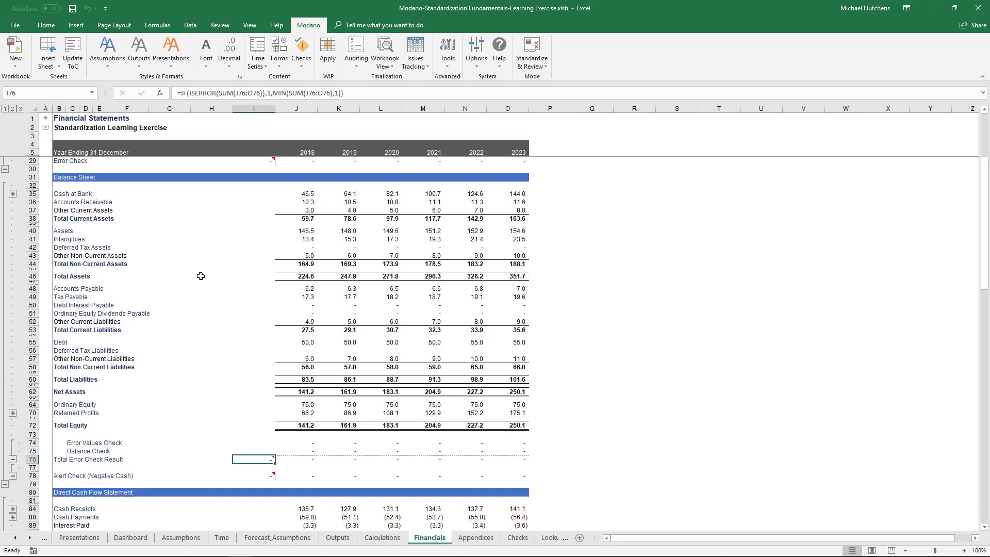
Add 1 to the 2018 Total Equity formula to trigger the balance check, and view the Checks sheet summary.
{"action": "left_click", "coordinate": [297, 425]}
{"action": "key", "text": "F2"}
{"action": "type", "text": "+"}
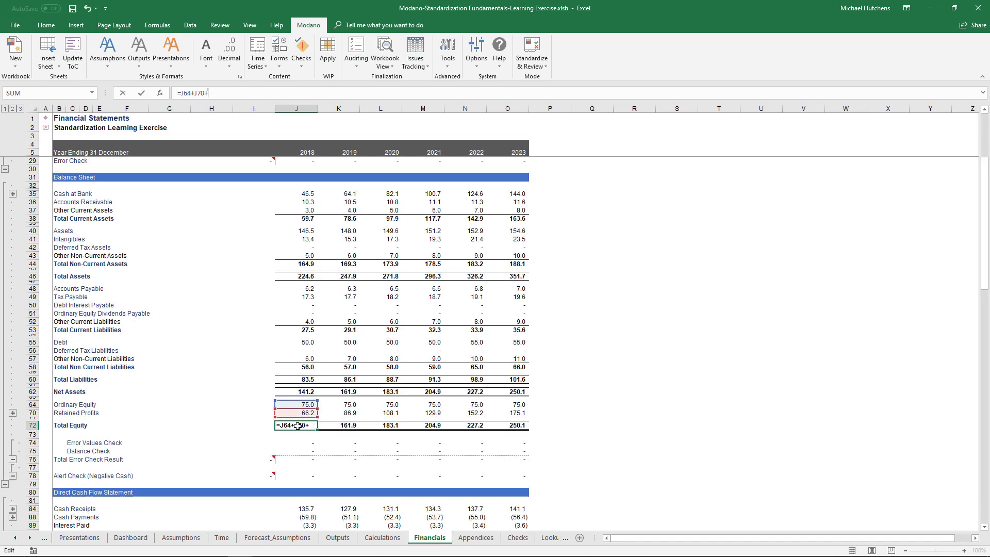
{"action": "key", "text": "Return"}
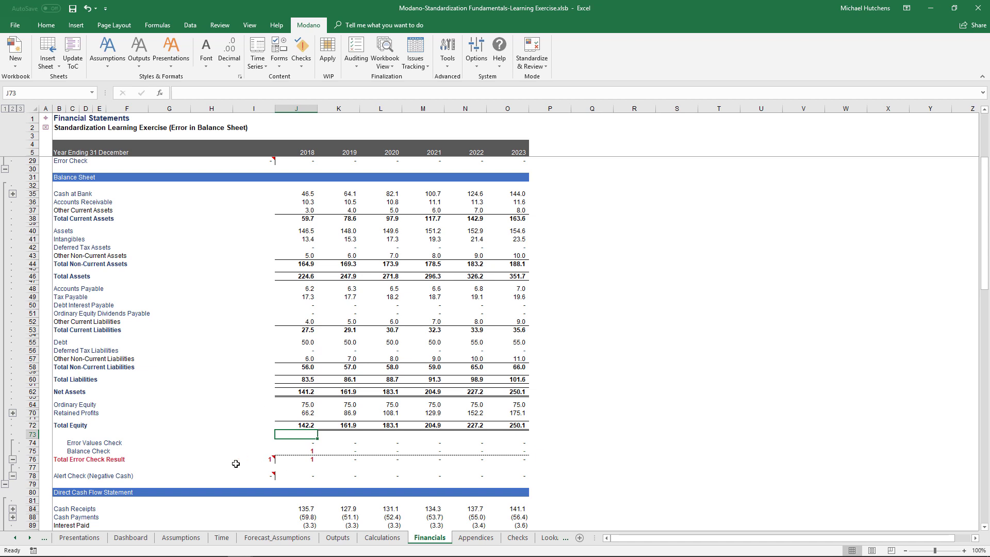
{"action": "left_click", "coordinate": [46, 124]}
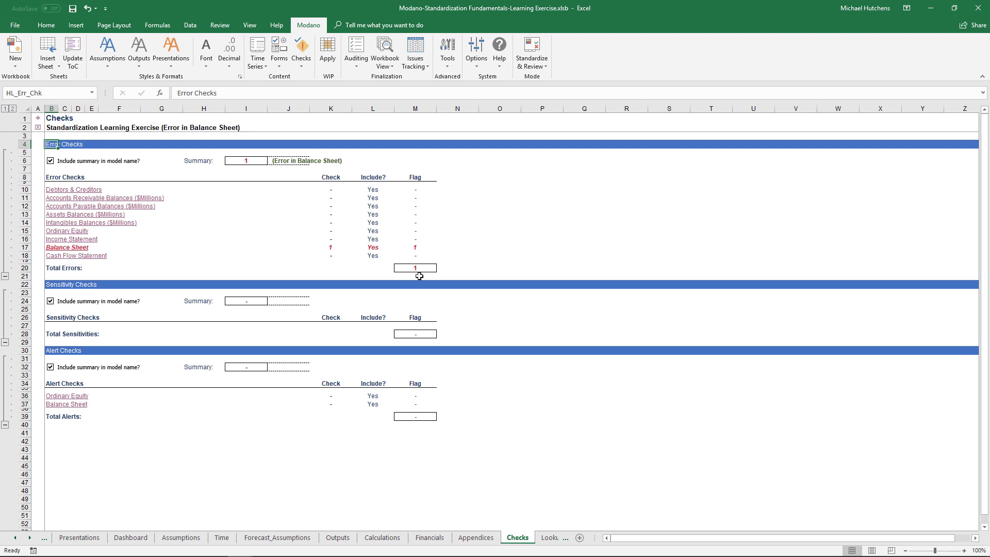
Inspect the error message beside the Error Checks summary, and return to the Checks sheet from the Forecast Assumptions sheet through its error check link.
{"action": "left_click", "coordinate": [285, 161]}
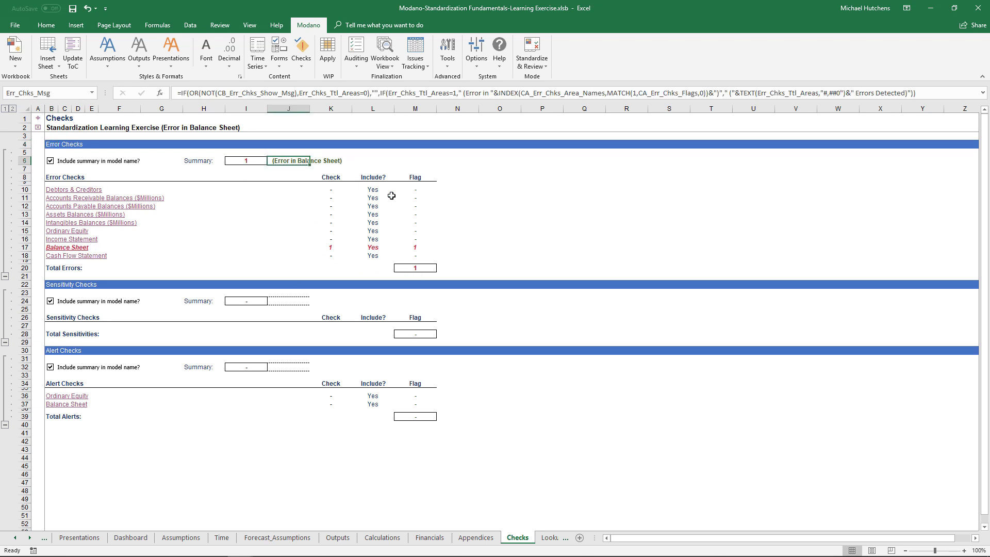
{"action": "left_click", "coordinate": [38, 118]}
{"action": "left_click", "coordinate": [53, 126]}
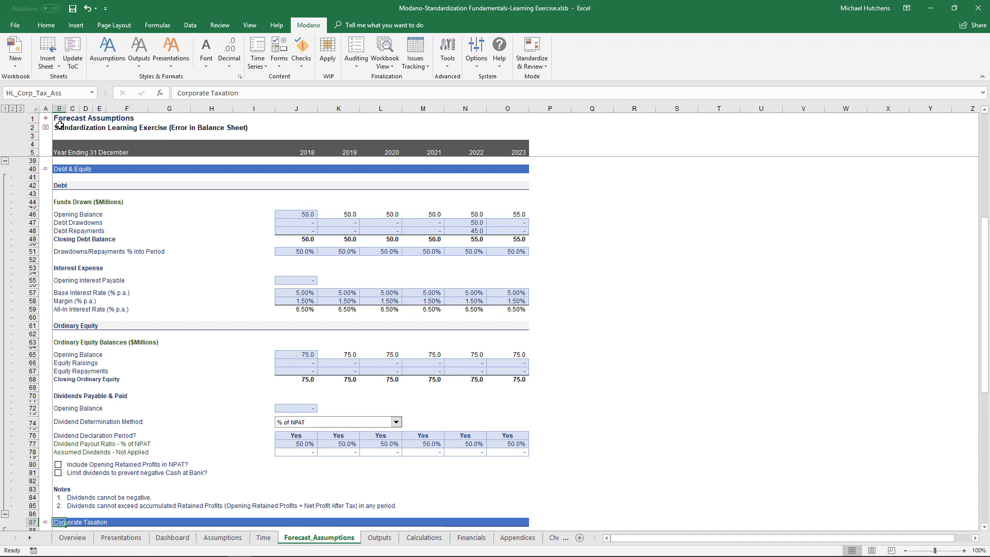
{"action": "left_click", "coordinate": [47, 127]}
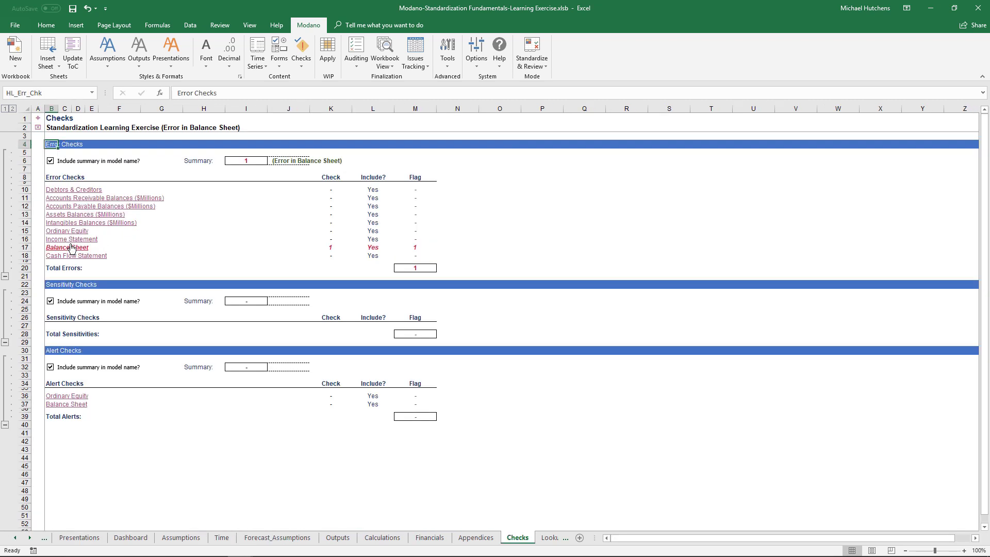
Follow the flagged Balance Sheet error to the Financials sheet and remove the added 1 from the 2018 Total Equity formula in J72.
{"action": "left_click", "coordinate": [312, 451]}
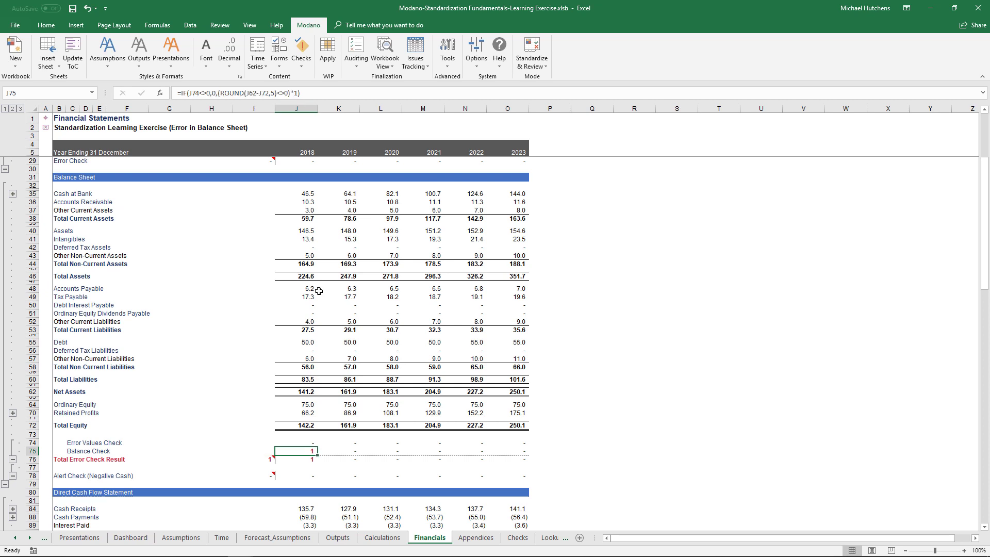
{"action": "left_click", "coordinate": [306, 426]}
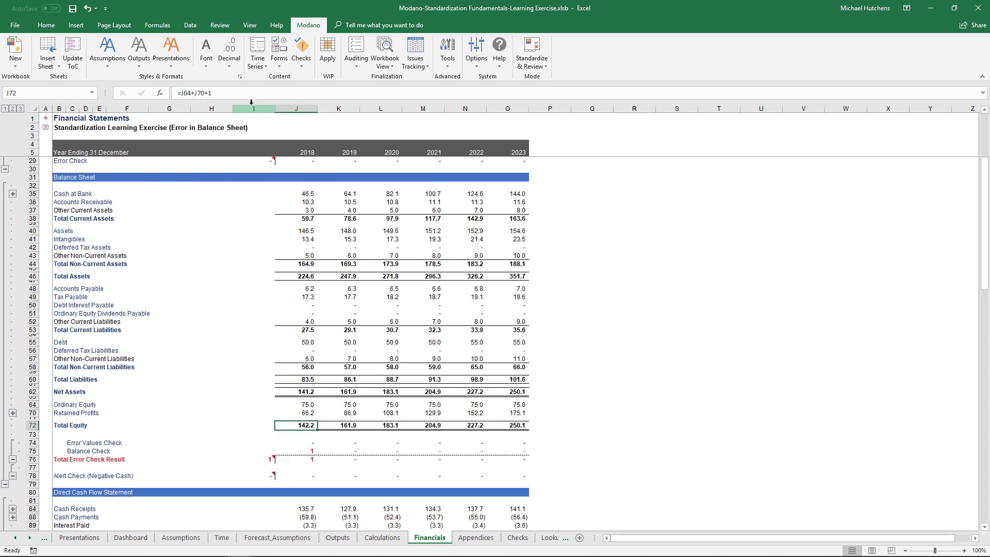
{"action": "left_click", "coordinate": [240, 96]}
{"action": "key", "text": "Return"}
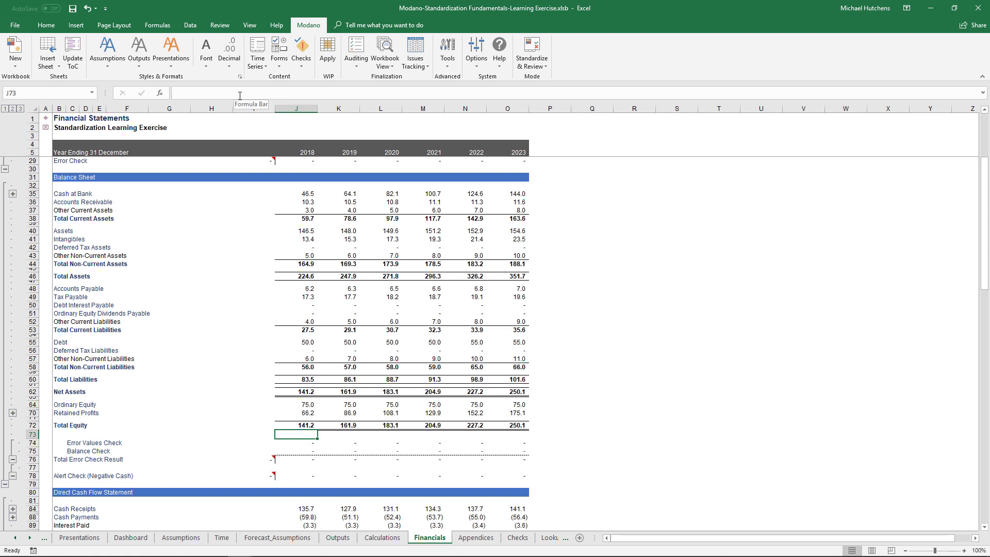
Set a custom zoom of 125% for the whole workbook and check it on the Calculations and Financials sheets.
{"action": "left_click", "coordinate": [388, 58]}
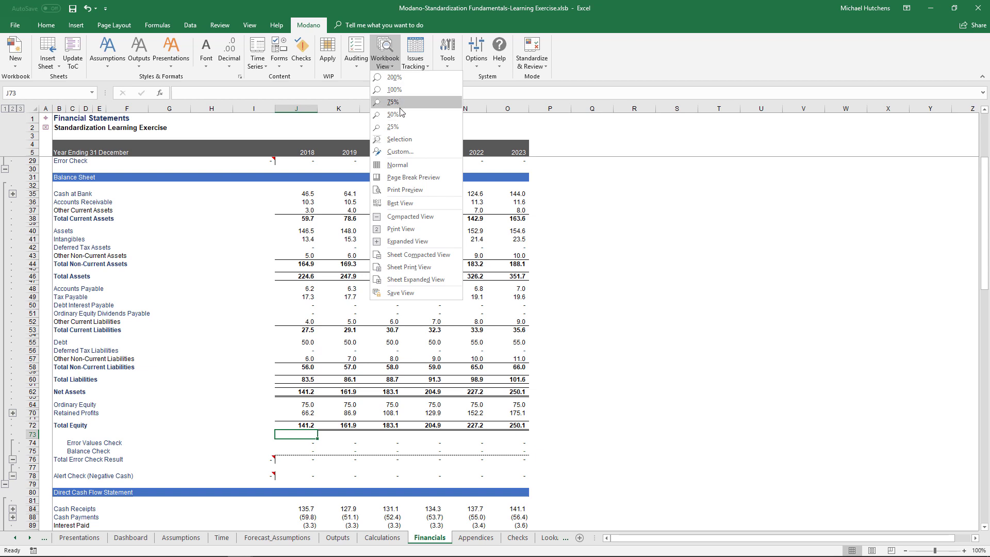
{"action": "left_click", "coordinate": [405, 152]}
{"action": "type", "text": "125"}
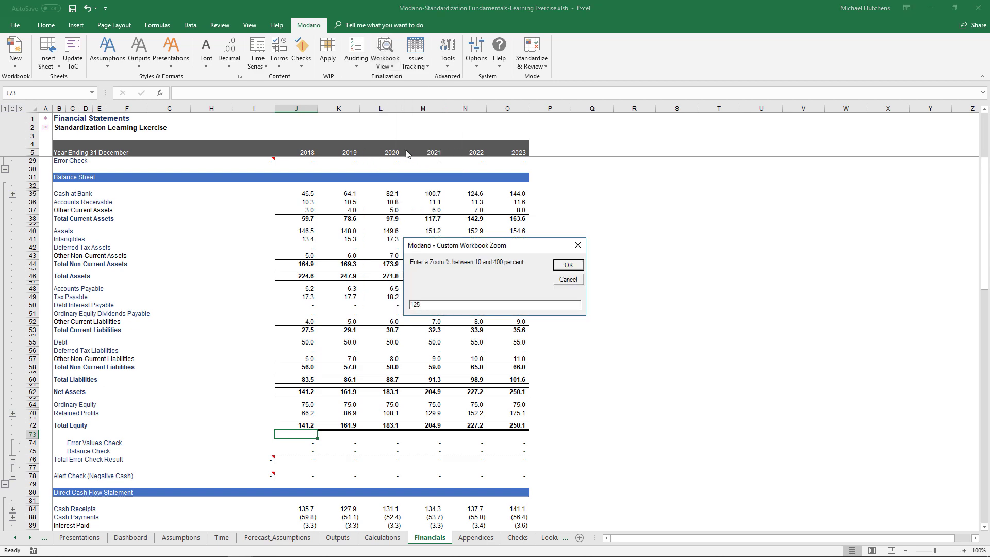
{"action": "key", "text": "Return"}
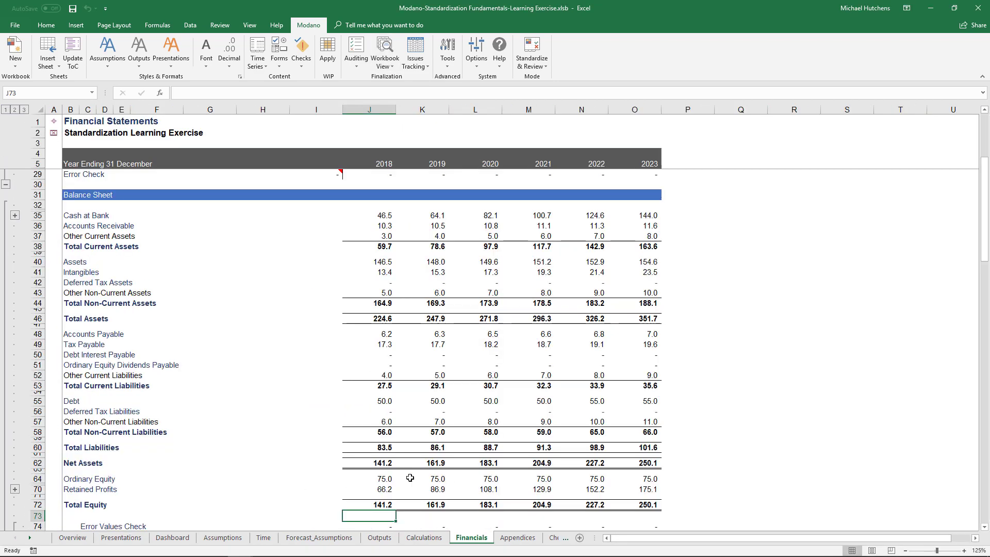
{"action": "left_click", "coordinate": [435, 540]}
{"action": "left_click", "coordinate": [473, 539]}
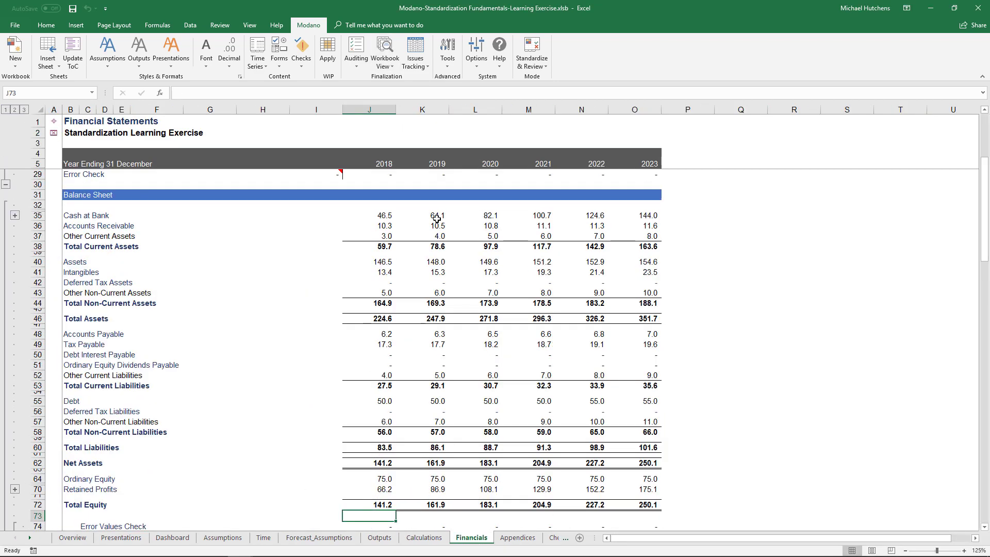
Set the custom zoom of the whole workbook back to 100%.
{"action": "left_click", "coordinate": [359, 61]}
{"action": "left_click", "coordinate": [384, 57]}
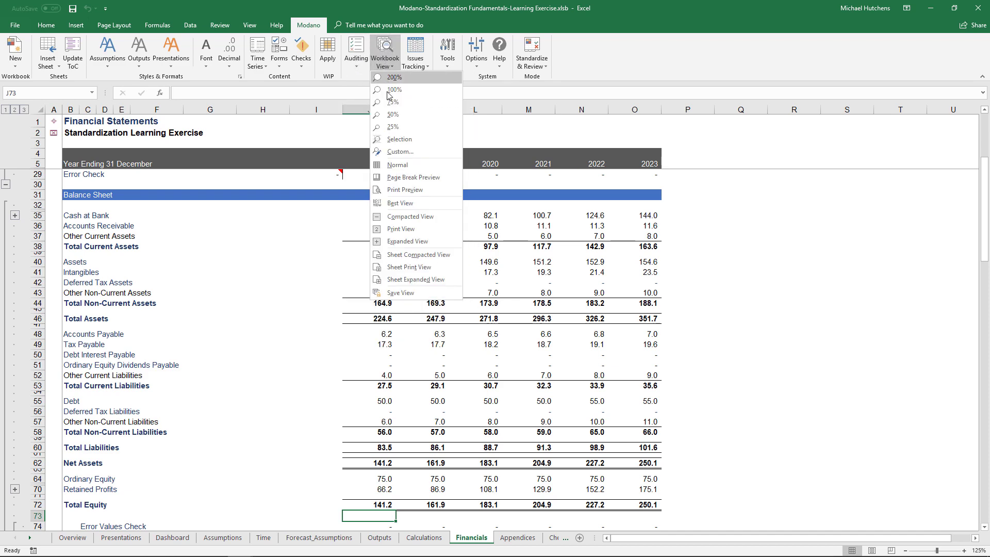
{"action": "left_click", "coordinate": [395, 151]}
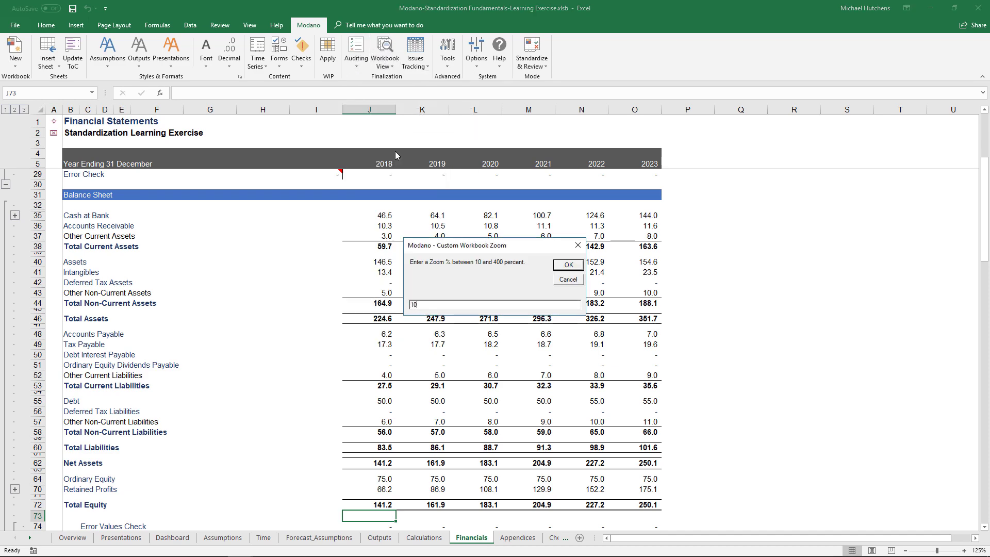
{"action": "key", "text": "Return"}
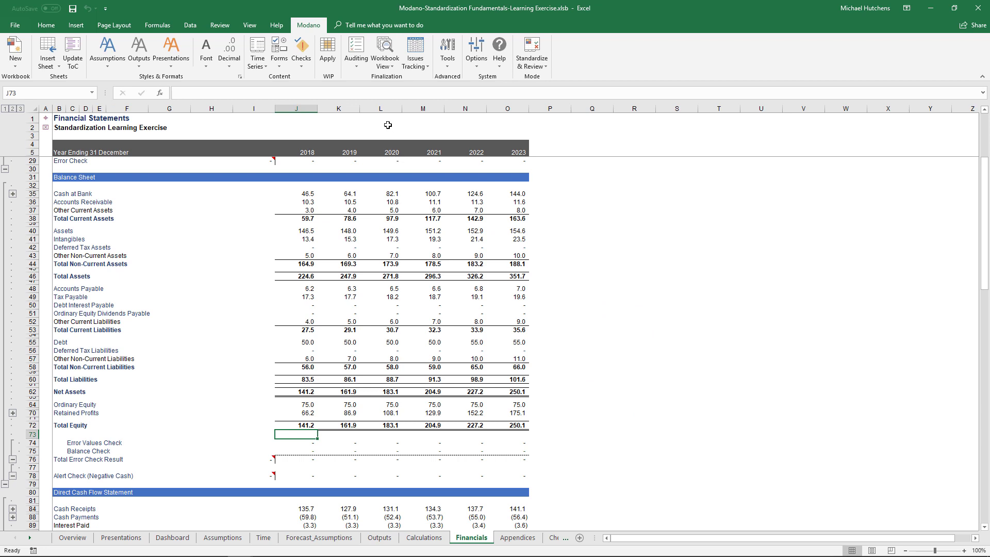
Apply the Sheet Expanded View, and show and collapse the period detail rows beneath the Year Ending header on the Financials sheet.
{"action": "left_click", "coordinate": [384, 64]}
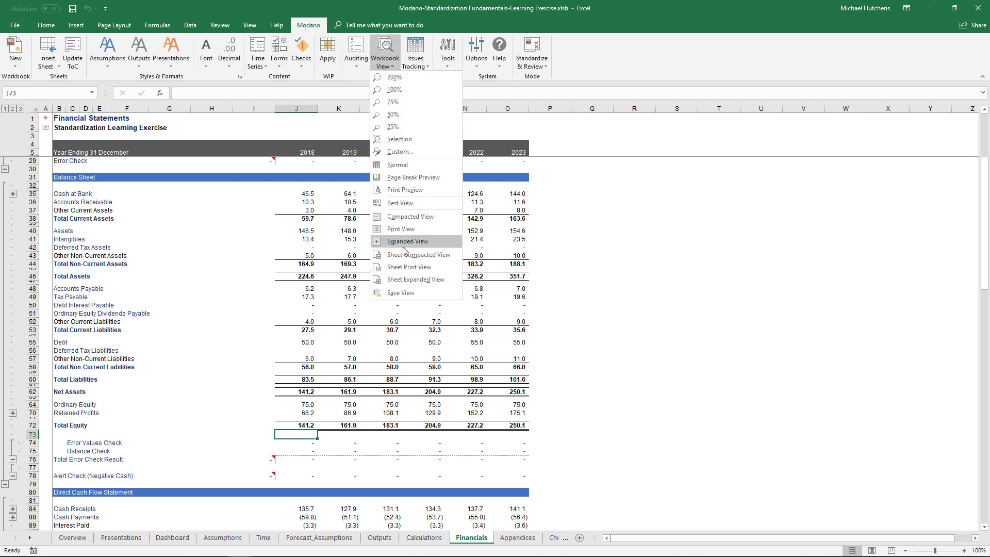
{"action": "left_click", "coordinate": [415, 280]}
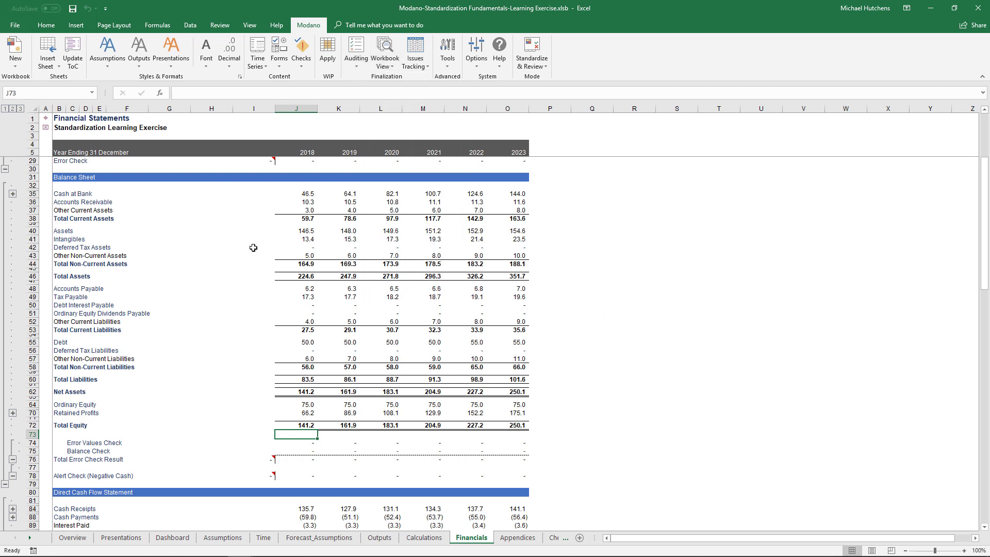
{"action": "left_click", "coordinate": [5, 161]}
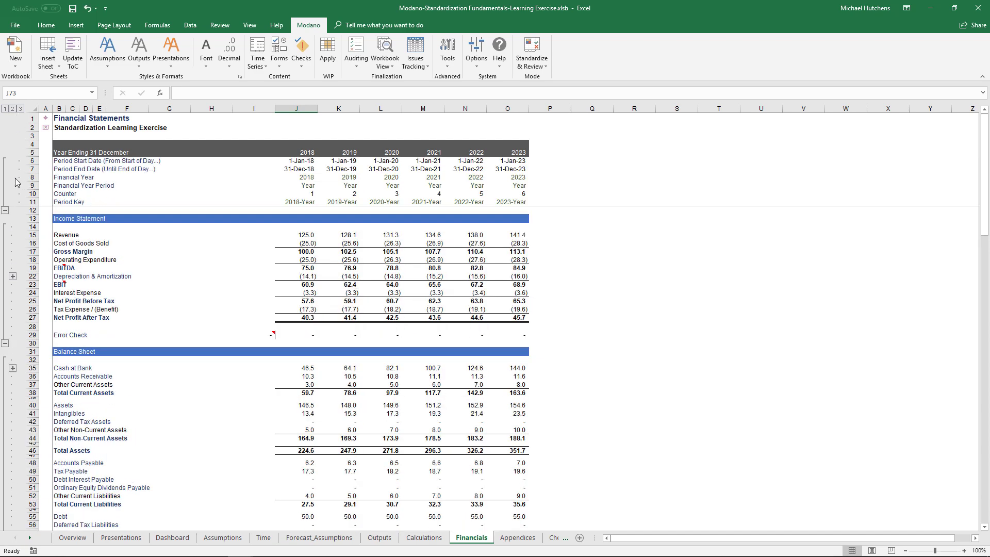
{"action": "left_click", "coordinate": [6, 210]}
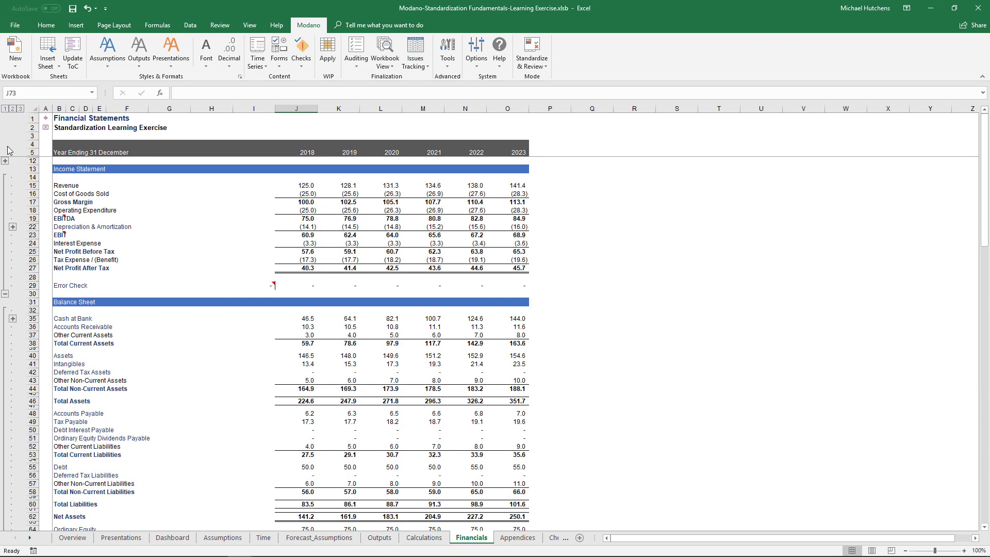
Switch the Financials sheet outline to level 1 and back to level 2, and apply the Save View to the workbook.
{"action": "left_click", "coordinate": [5, 108]}
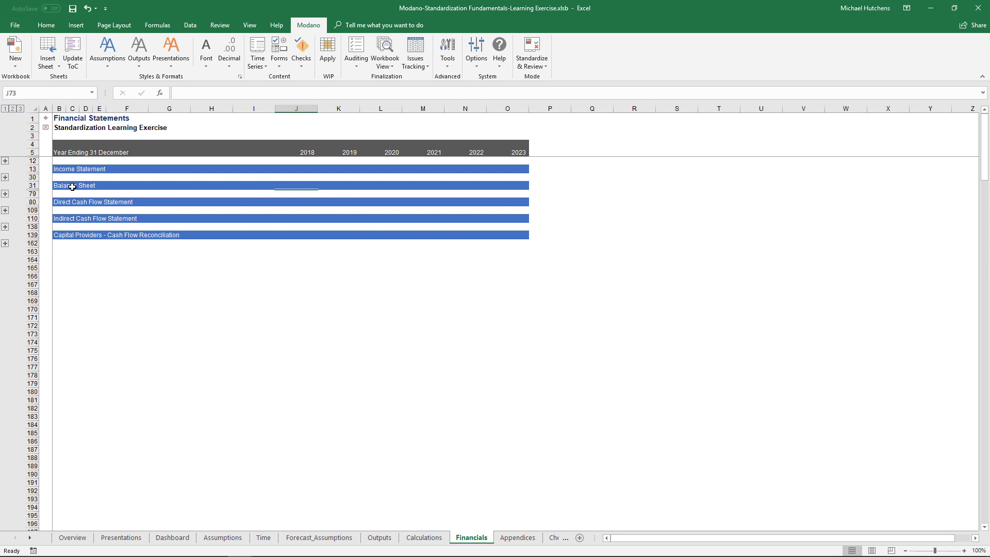
{"action": "left_click", "coordinate": [12, 109]}
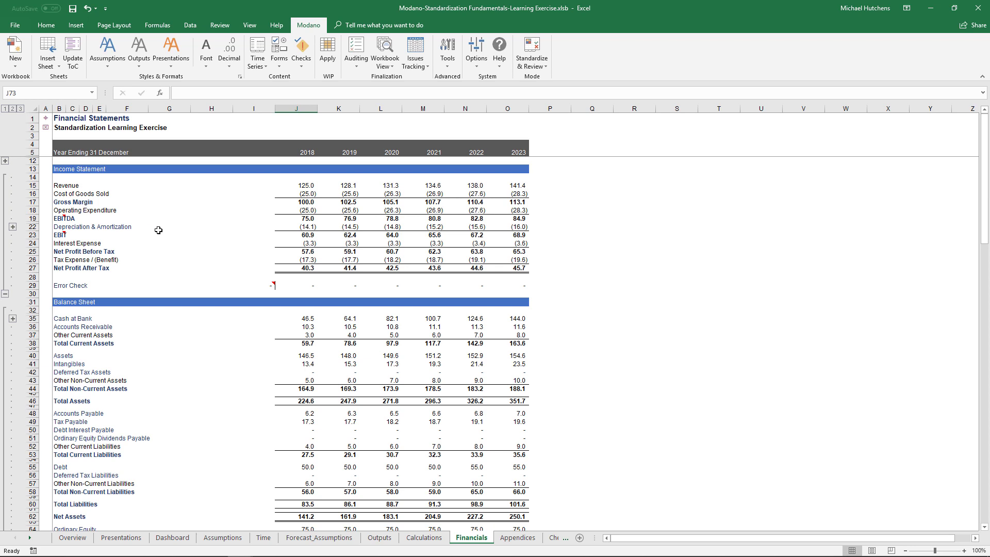
{"action": "left_click", "coordinate": [390, 63]}
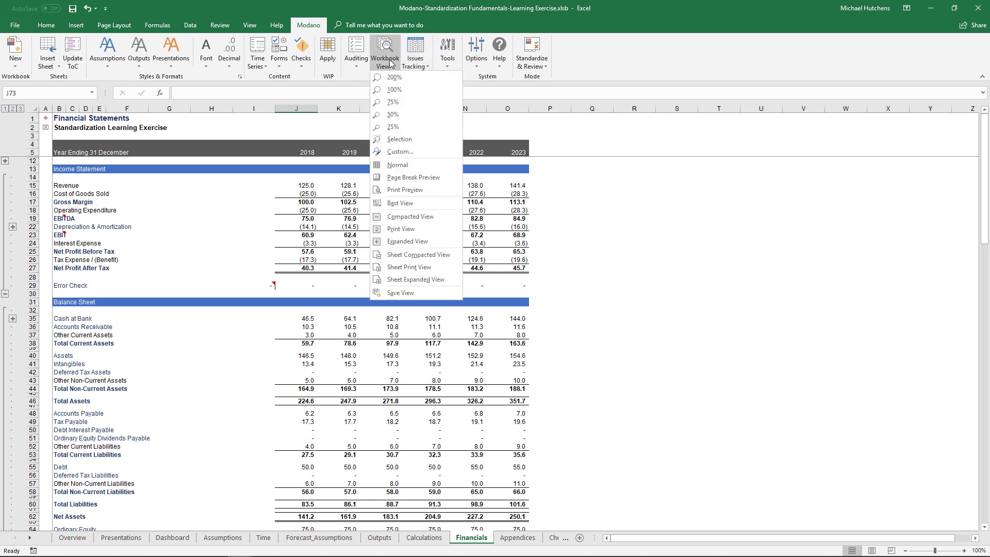
{"action": "left_click", "coordinate": [398, 293]}
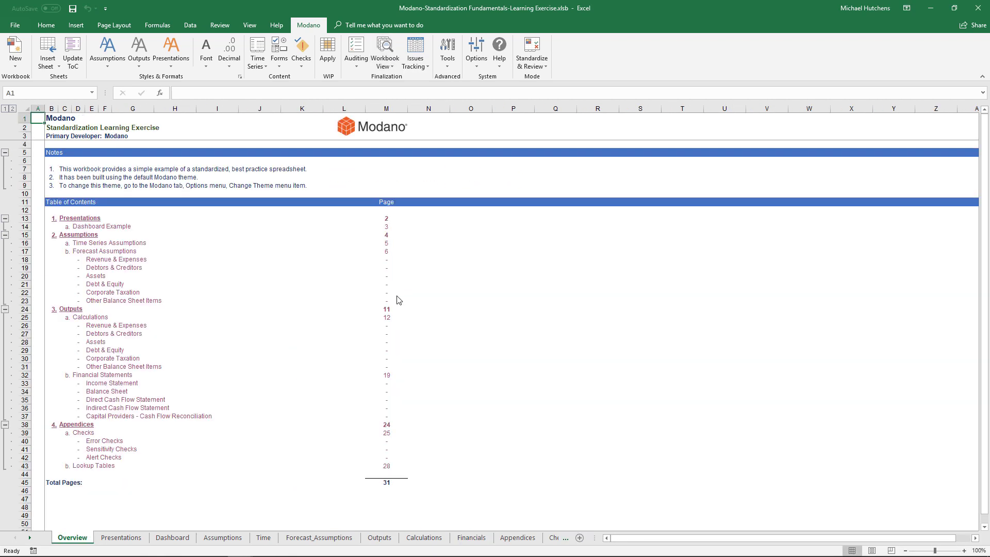